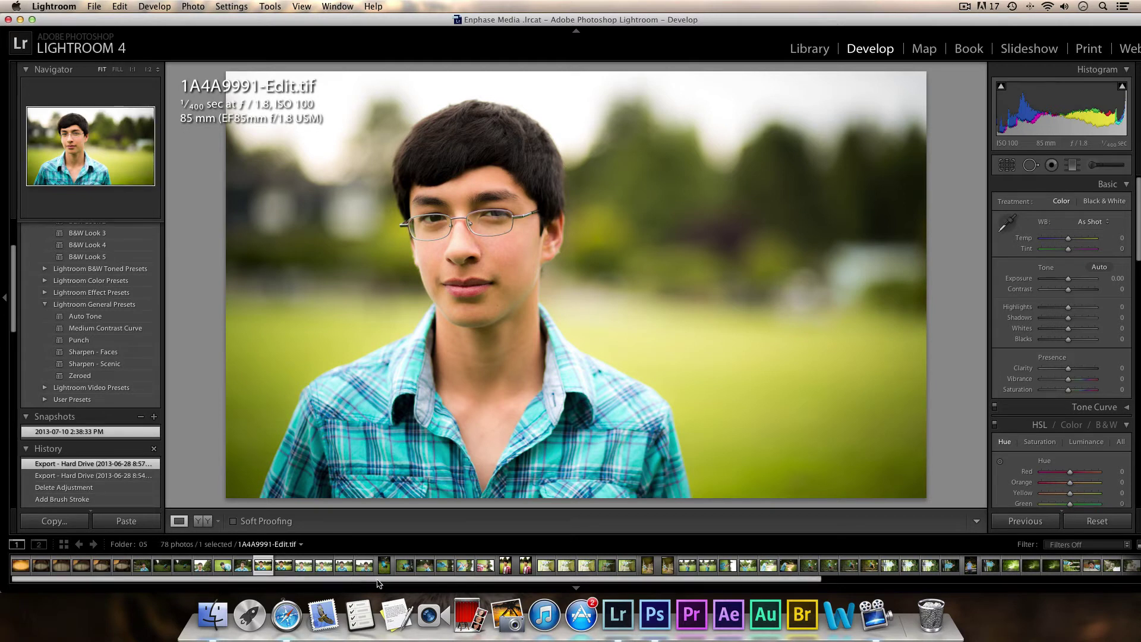
# Browse several filmstrip photos, then open the close-up portrait 1A4A9991-Edit.tif.
pyautogui.moveTo(467, 578); pyautogui.dragTo(486, 579)
pyautogui.click(612, 570)
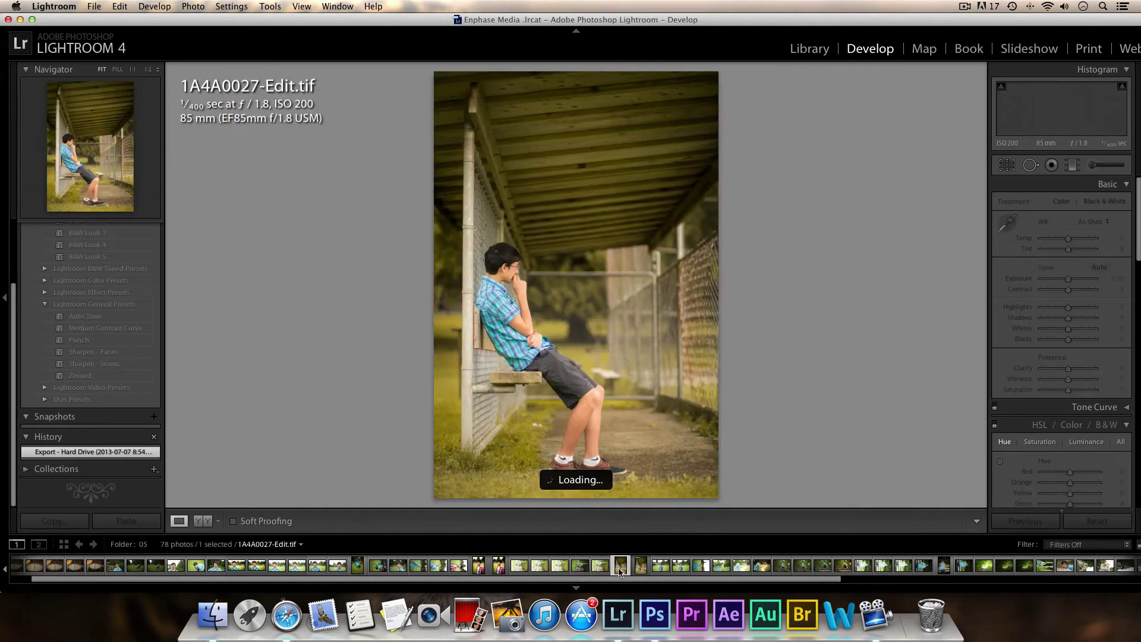
pyautogui.moveTo(624, 579); pyautogui.dragTo(724, 571)
pyautogui.click(685, 568)
pyautogui.click(720, 570)
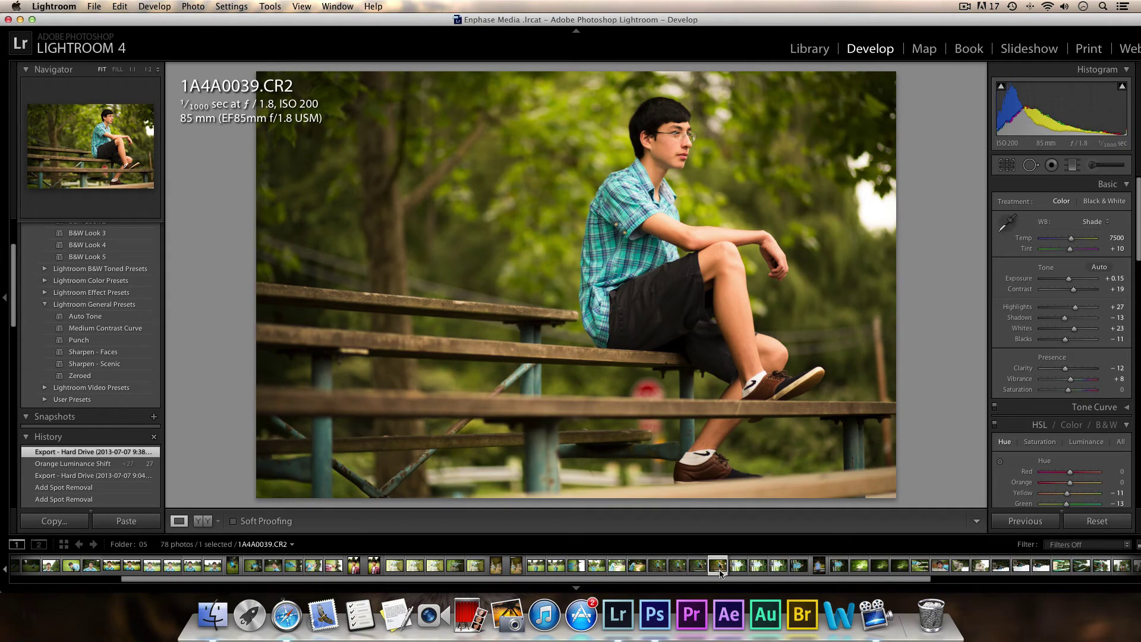
pyautogui.hscroll(3, 742, 567)
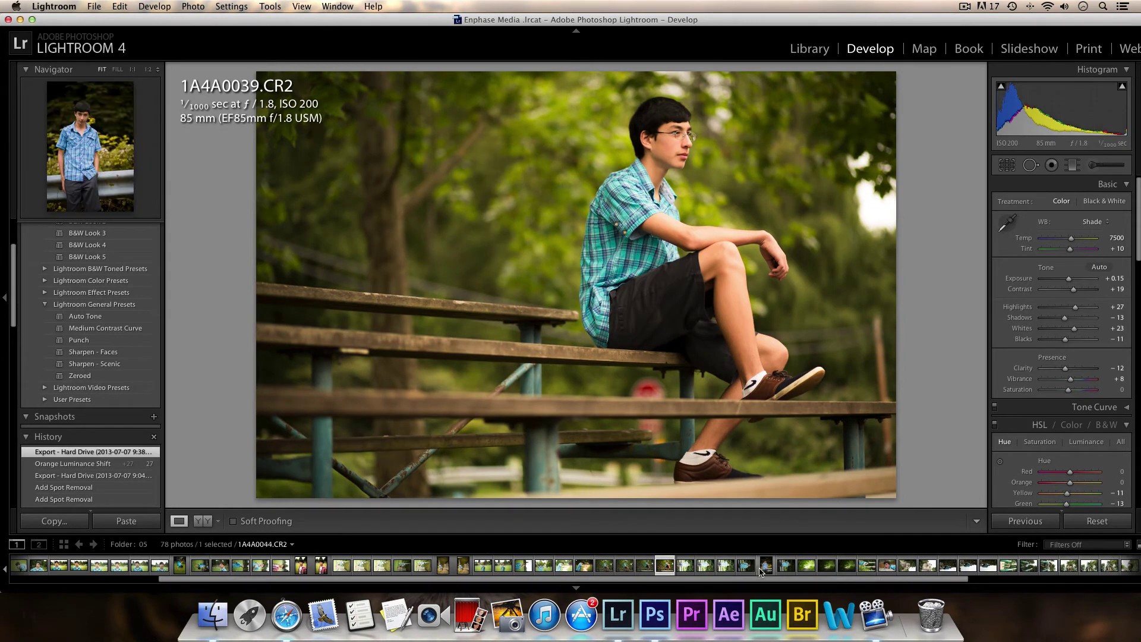
pyautogui.click(761, 572)
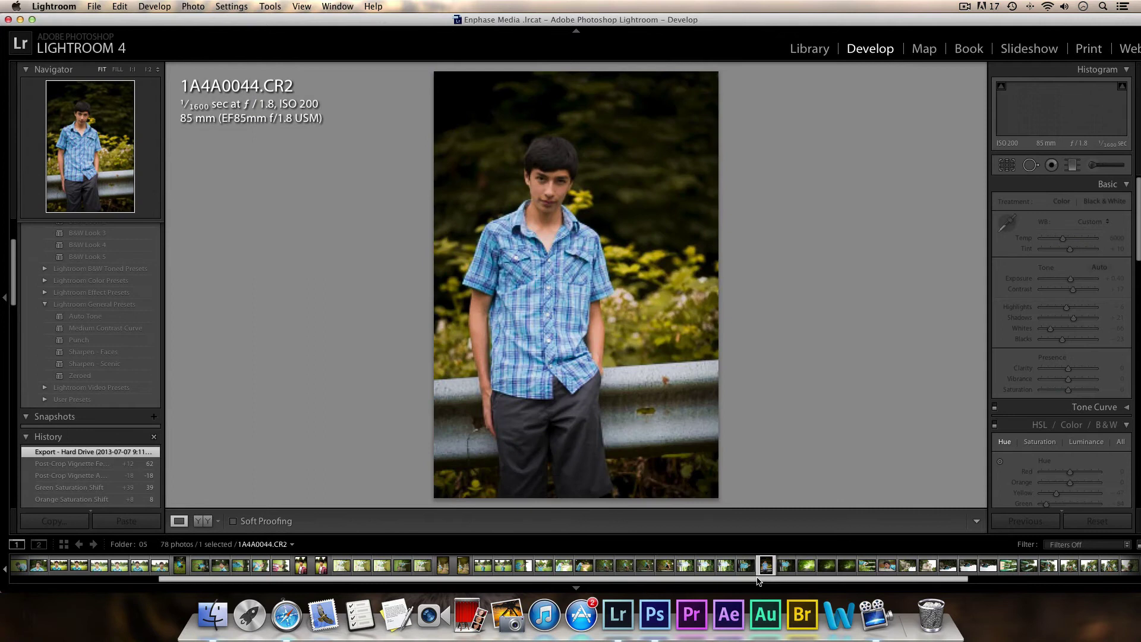
pyautogui.moveTo(762, 581); pyautogui.dragTo(948, 579)
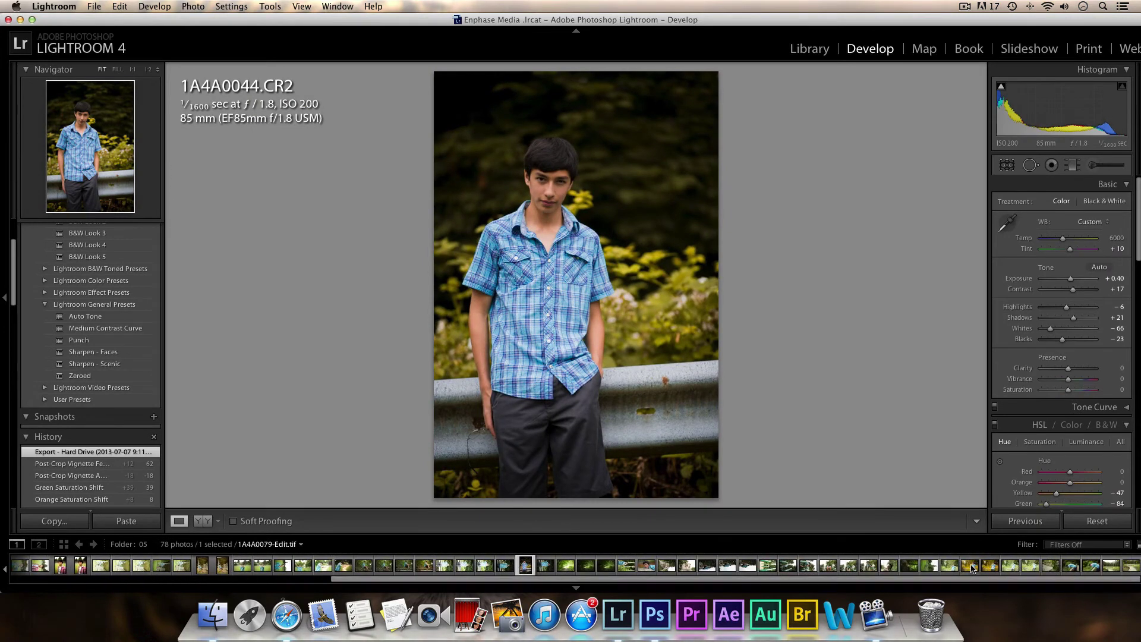
pyautogui.click(971, 566)
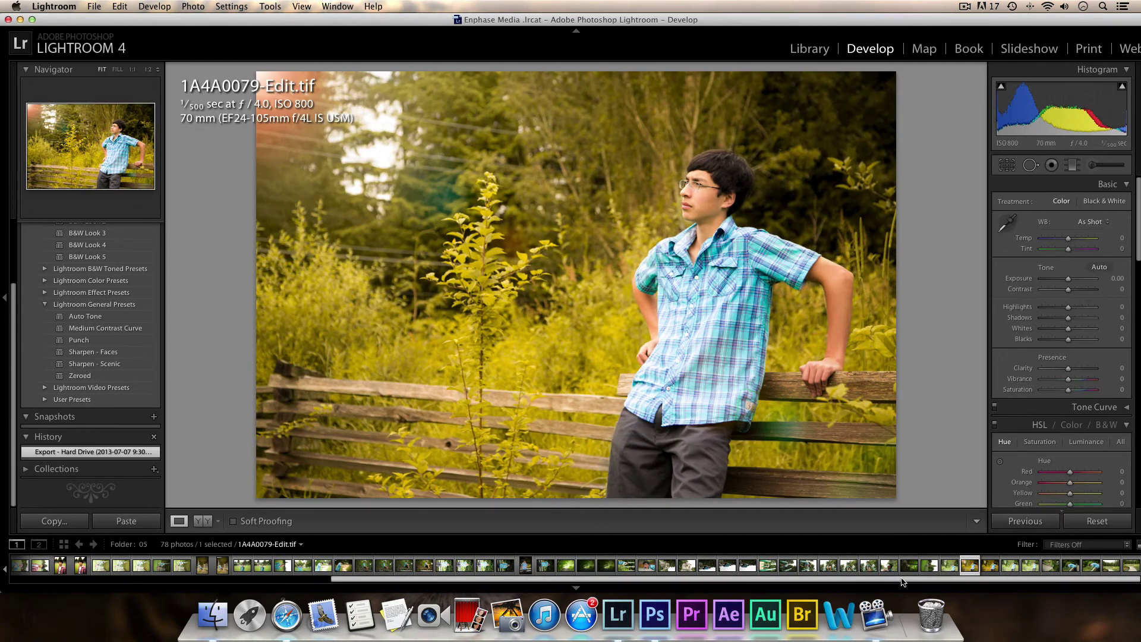
pyautogui.moveTo(903, 581); pyautogui.dragTo(523, 579)
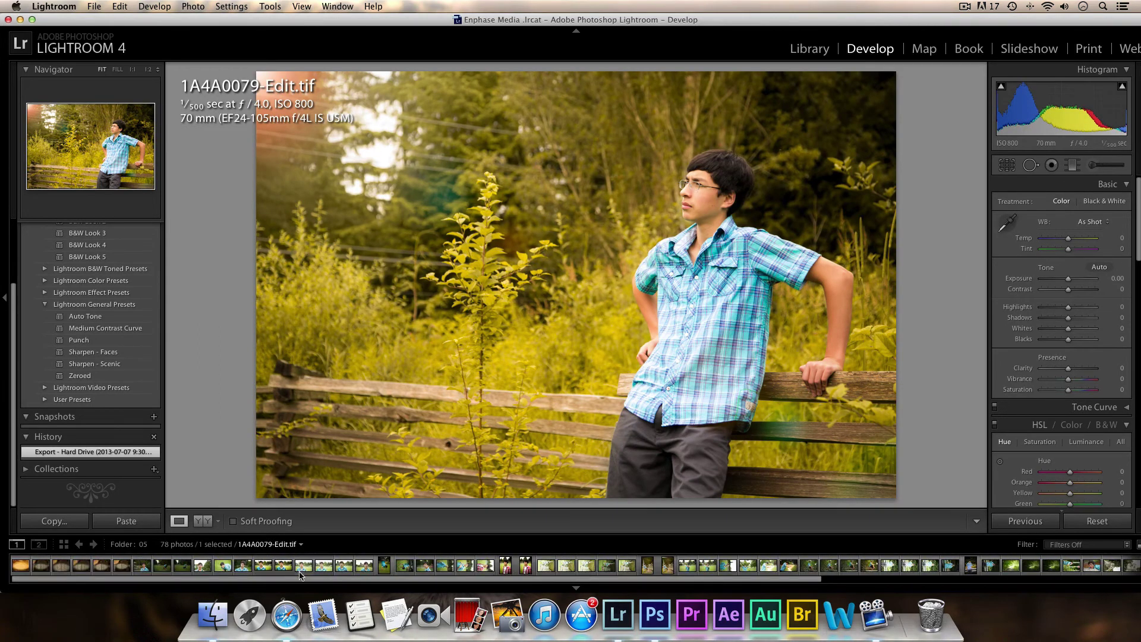
pyautogui.click(263, 566)
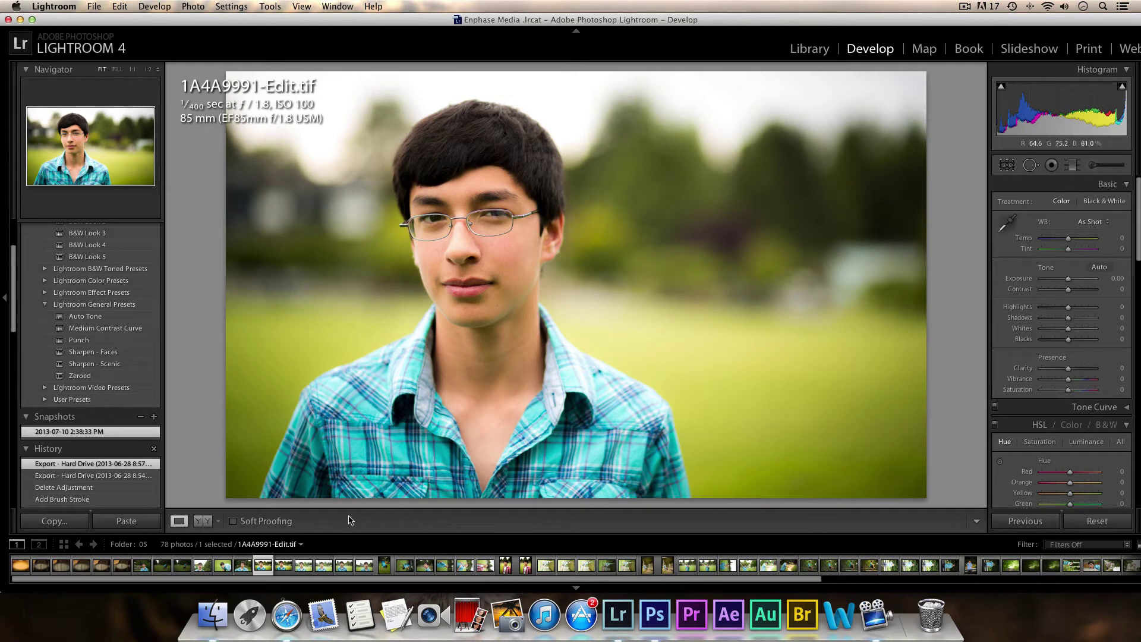
# Load the unedited 1A4A9991.CR2 Copy 2 and expand the Tone Curve panel.
pyautogui.click(307, 569)
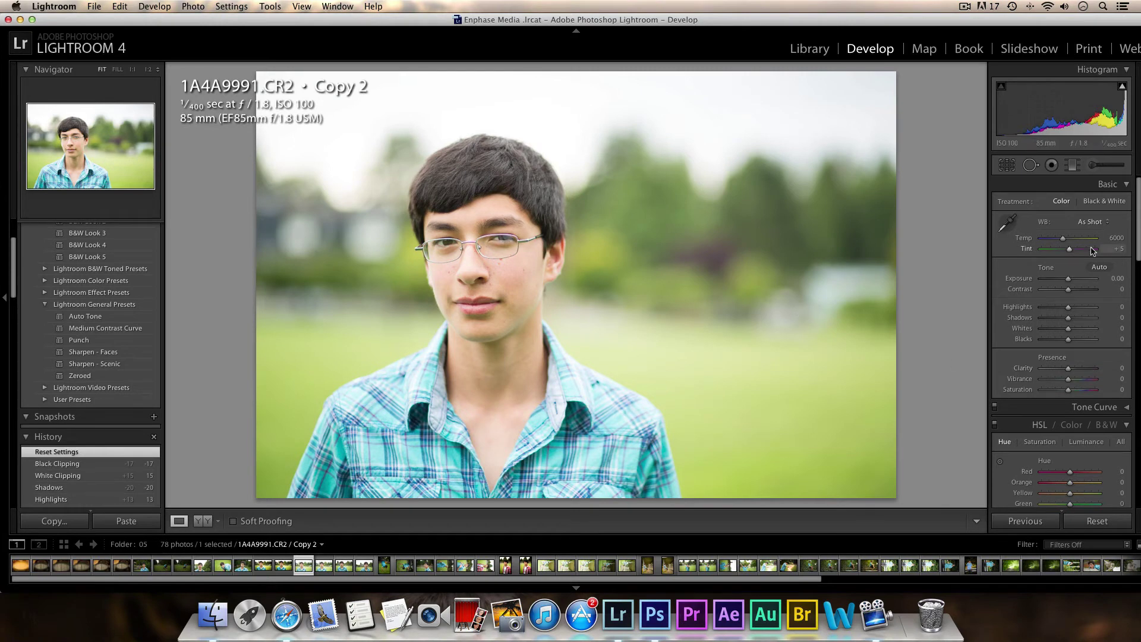
pyautogui.click(1079, 409)
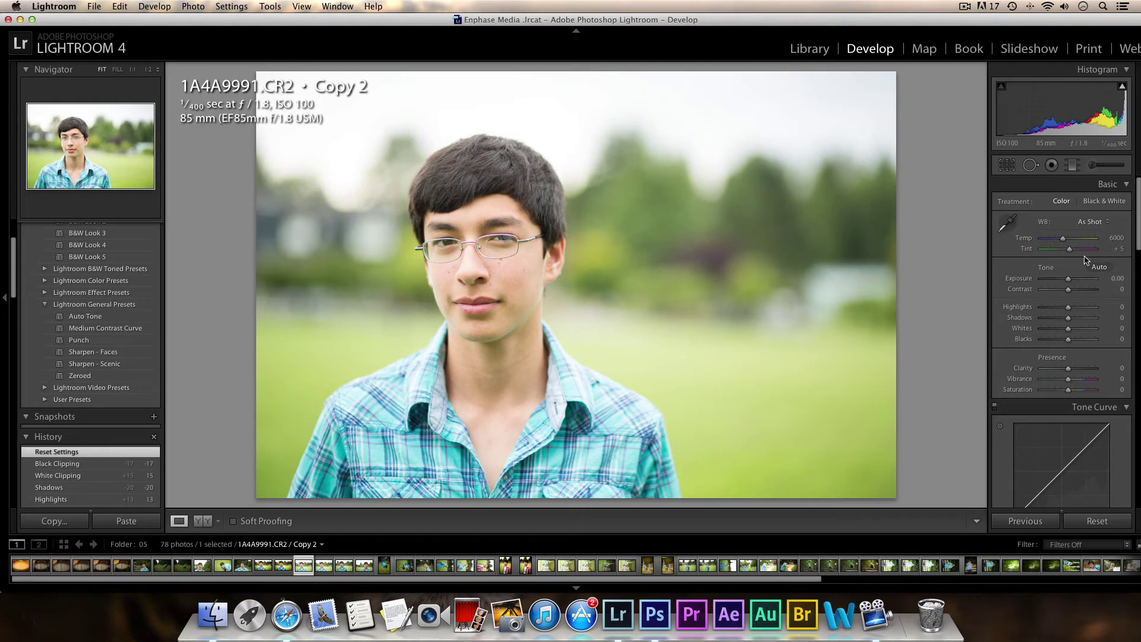
# Drag the crop's top edge down slightly and apply the crop.
pyautogui.click(1014, 169)
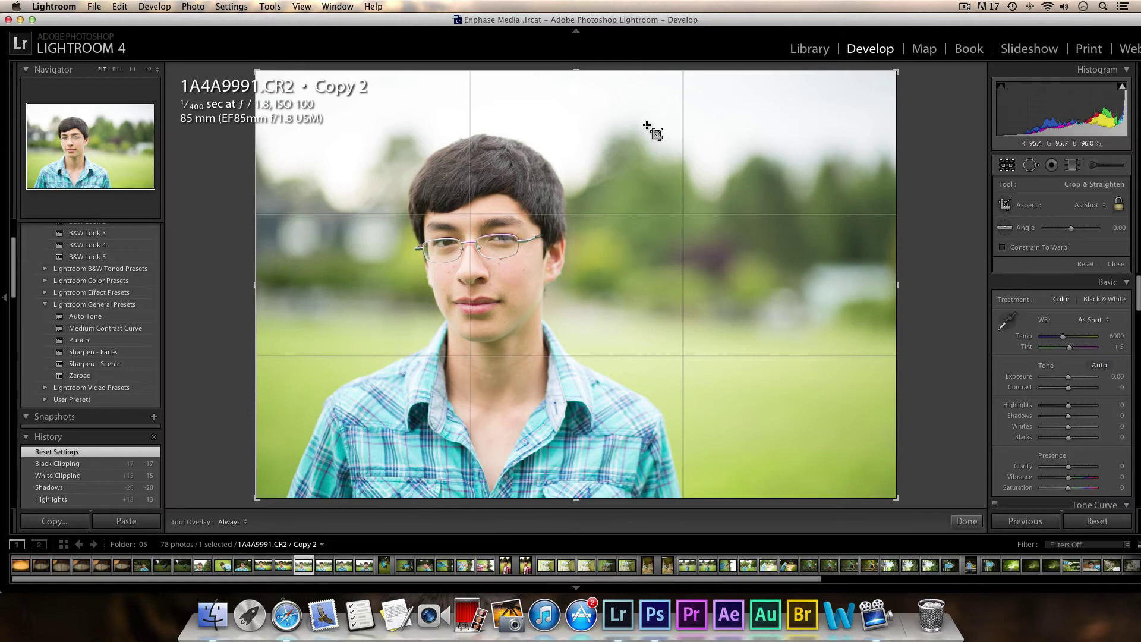
pyautogui.moveTo(578, 67); pyautogui.dragTo(581, 87)
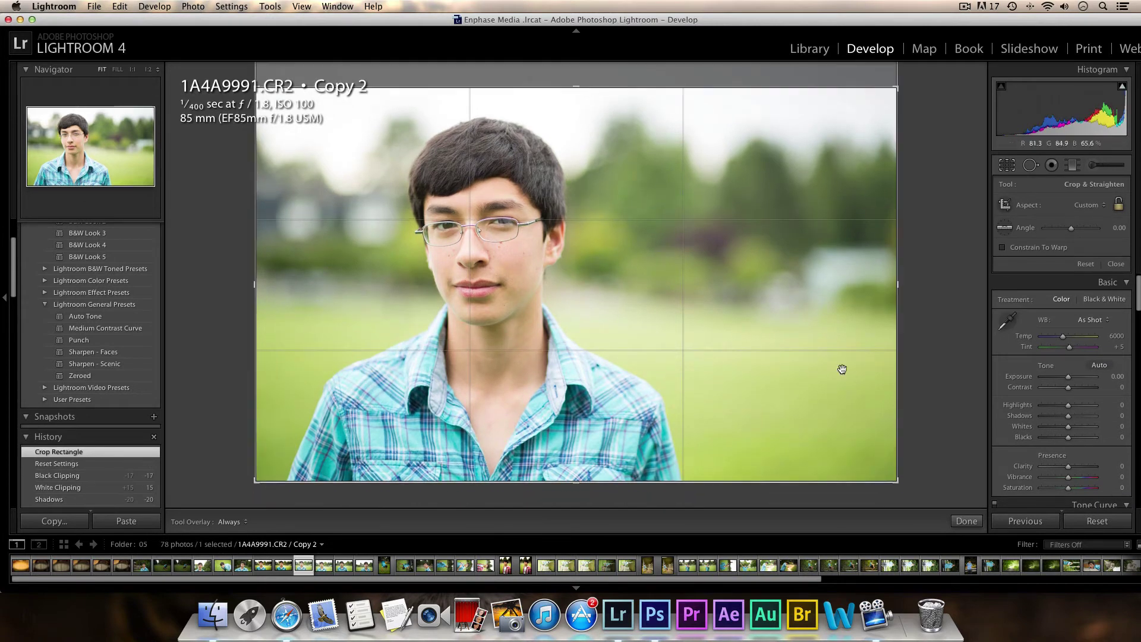
pyautogui.click(965, 521)
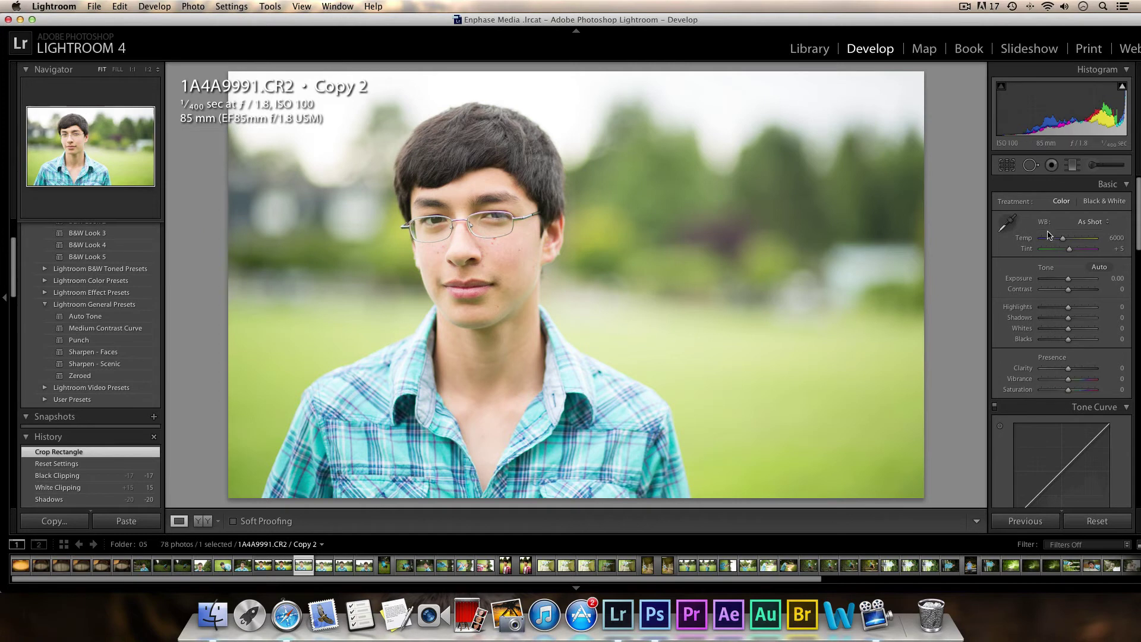
# Set white balance to Cloudy, darken exposure, raise contrast to +30, and adjust highlights, shadows and whites.
pyautogui.click(1093, 222)
pyautogui.click(1099, 251)
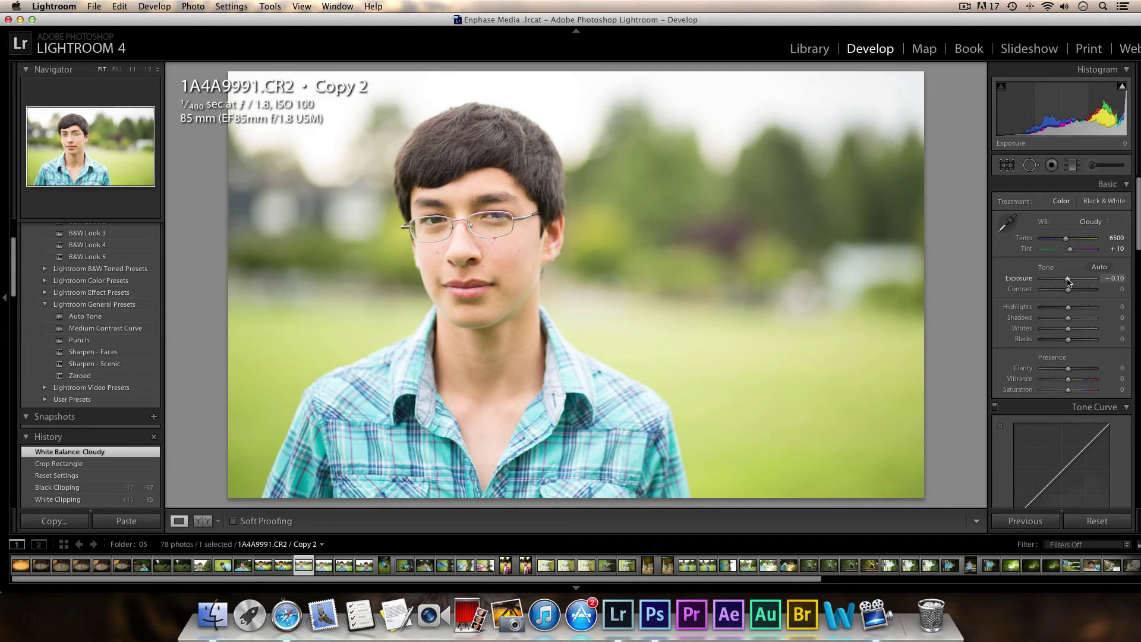
pyautogui.moveTo(1068, 282); pyautogui.dragTo(1064, 284)
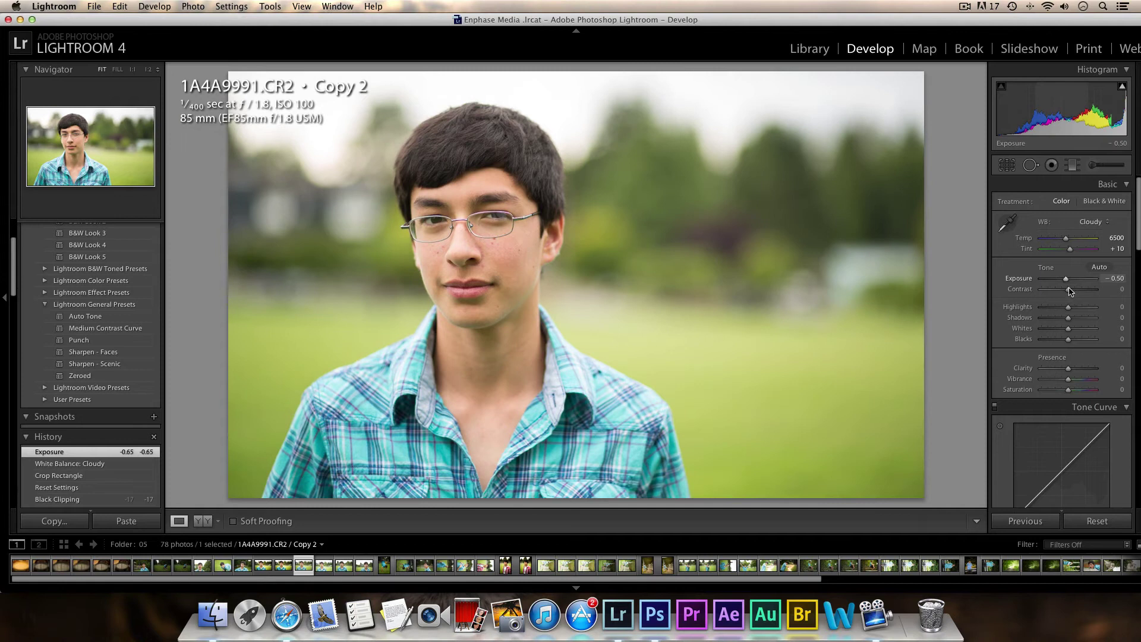
pyautogui.moveTo(1068, 289); pyautogui.dragTo(1078, 293)
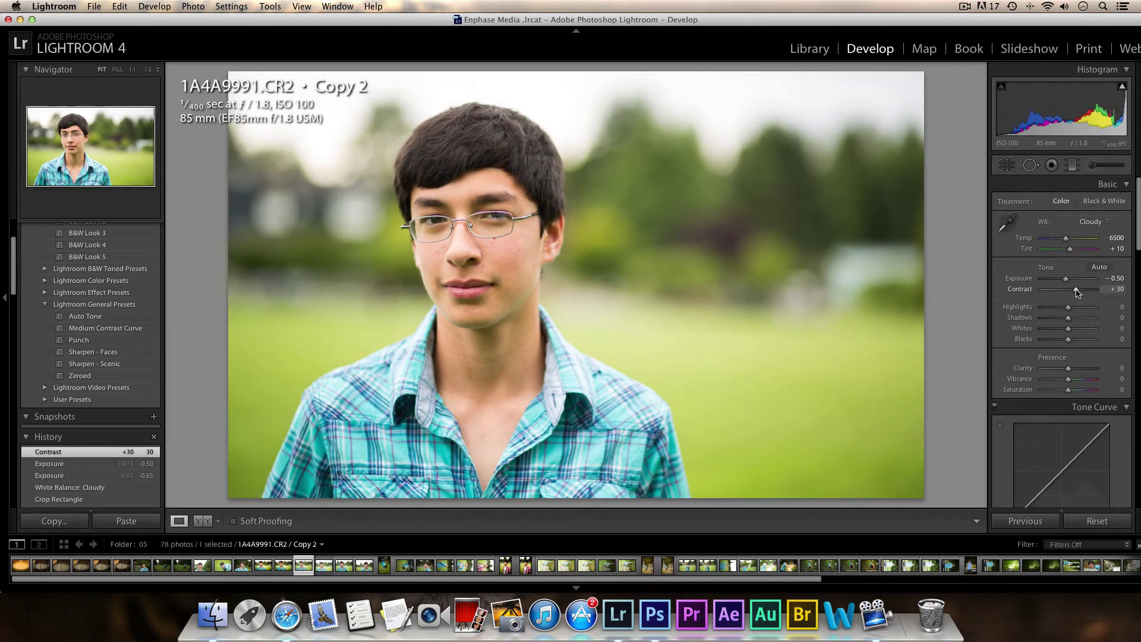
pyautogui.moveTo(1069, 308)
pyautogui.mouseDown()
pyautogui.moveTo(1078, 312)
pyautogui.moveTo(1064, 322)
pyautogui.mouseUp()
pyautogui.moveTo(1068, 328); pyautogui.dragTo(1074, 380)
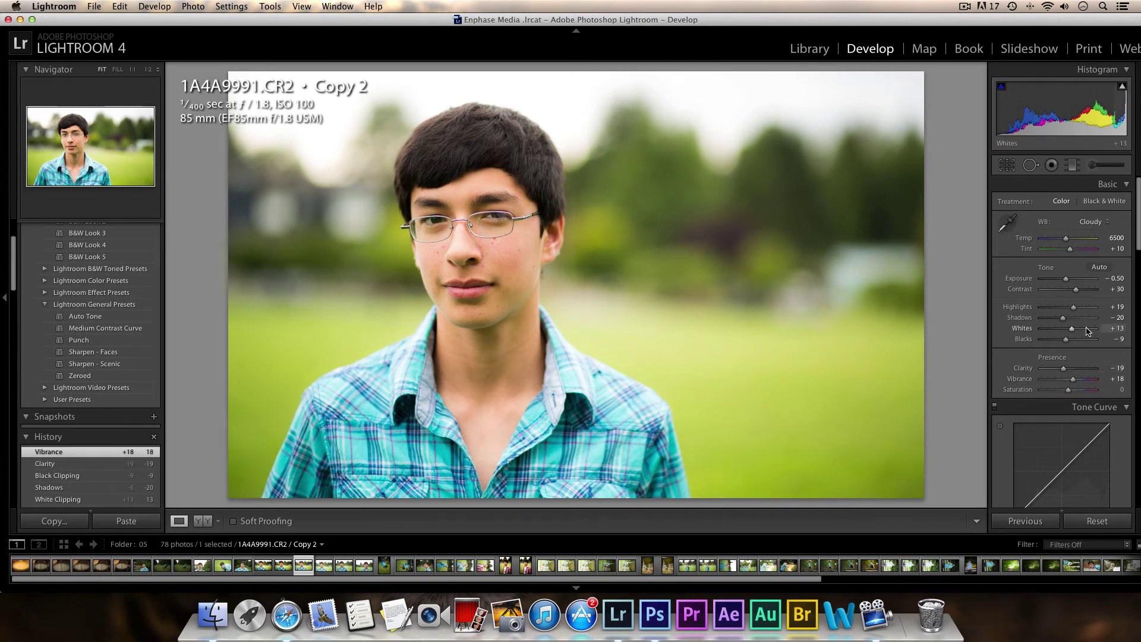
# Shift the Green hue to −20 in the HSL Hue panel.
pyautogui.scroll(-2, 1087, 332)
pyautogui.scroll(2, 1087, 331)
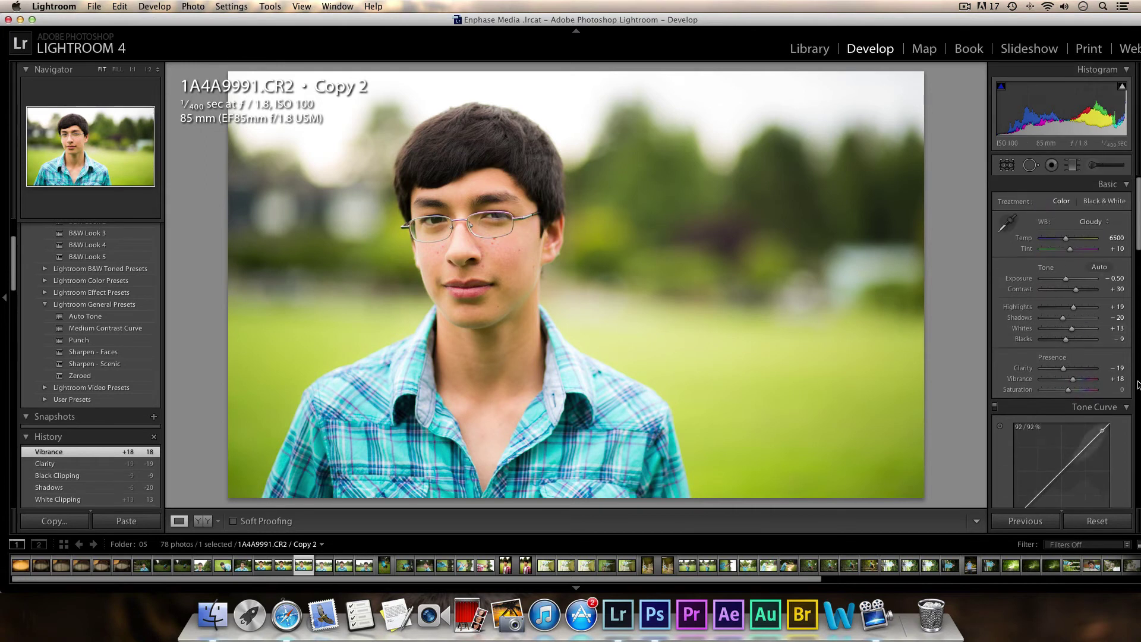
pyautogui.scroll(-5, 1073, 310)
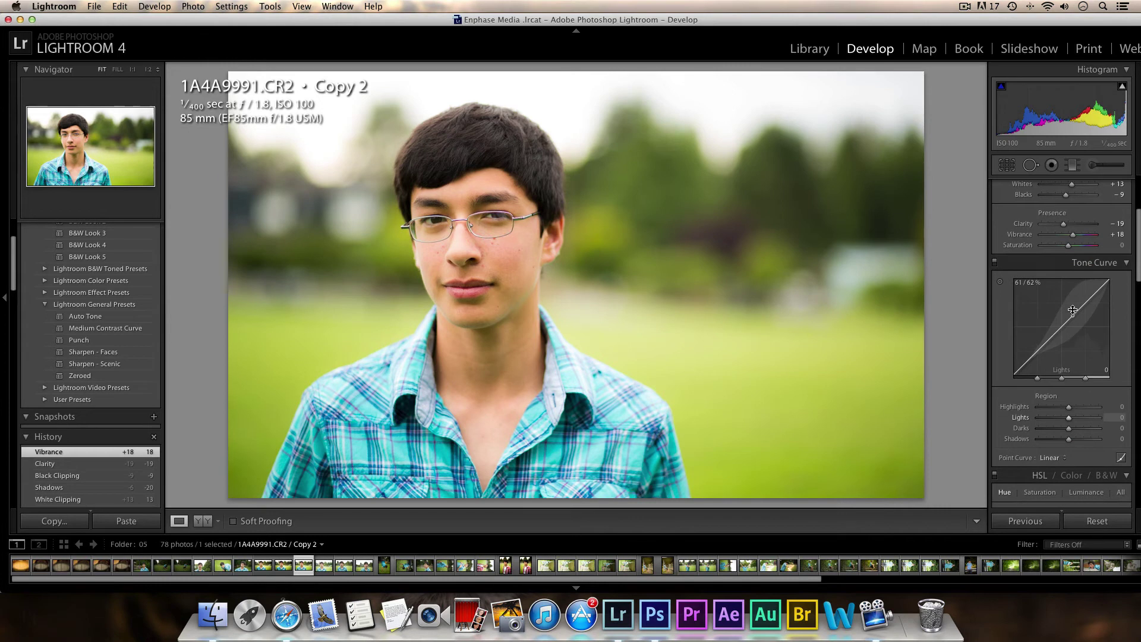
pyautogui.scroll(5, 1073, 310)
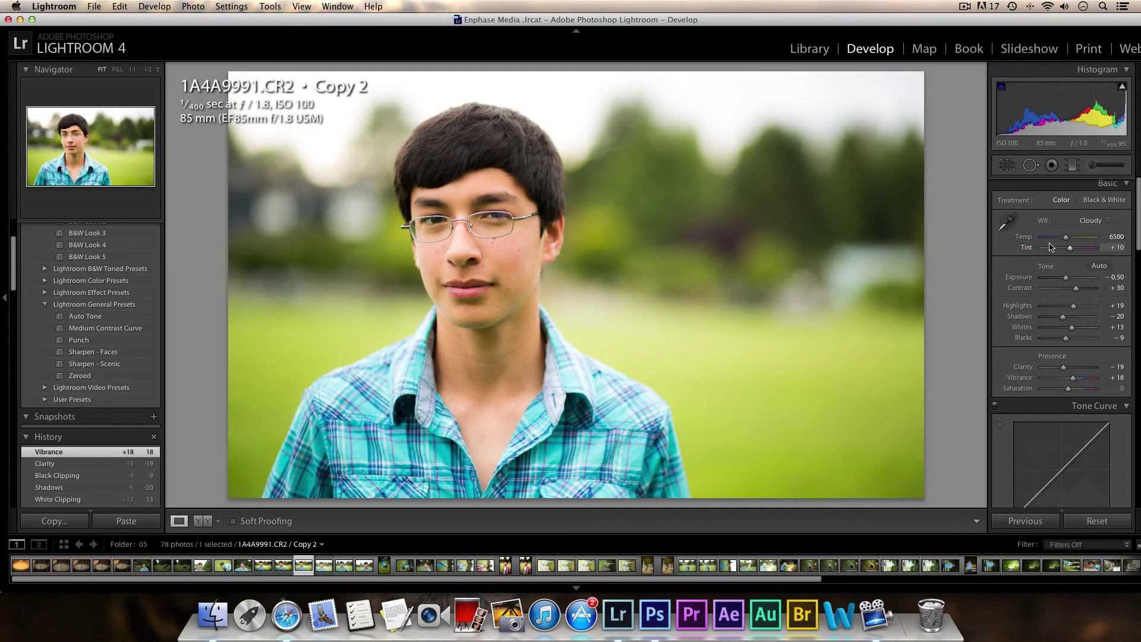
pyautogui.scroll(-2, 1078, 304)
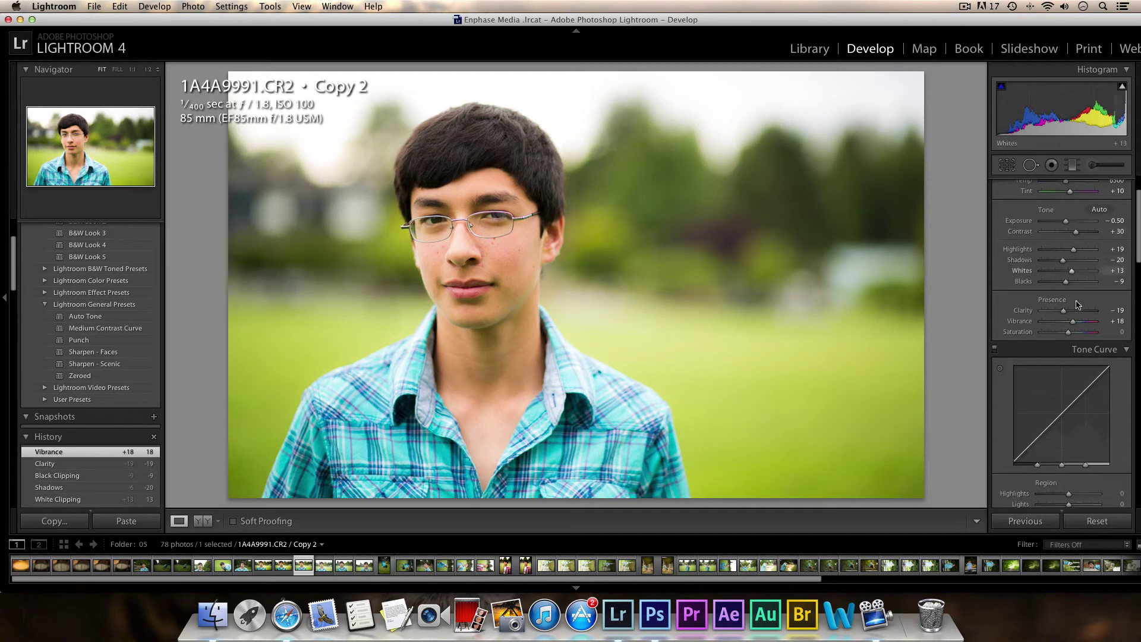
pyautogui.scroll(-4, 1078, 304)
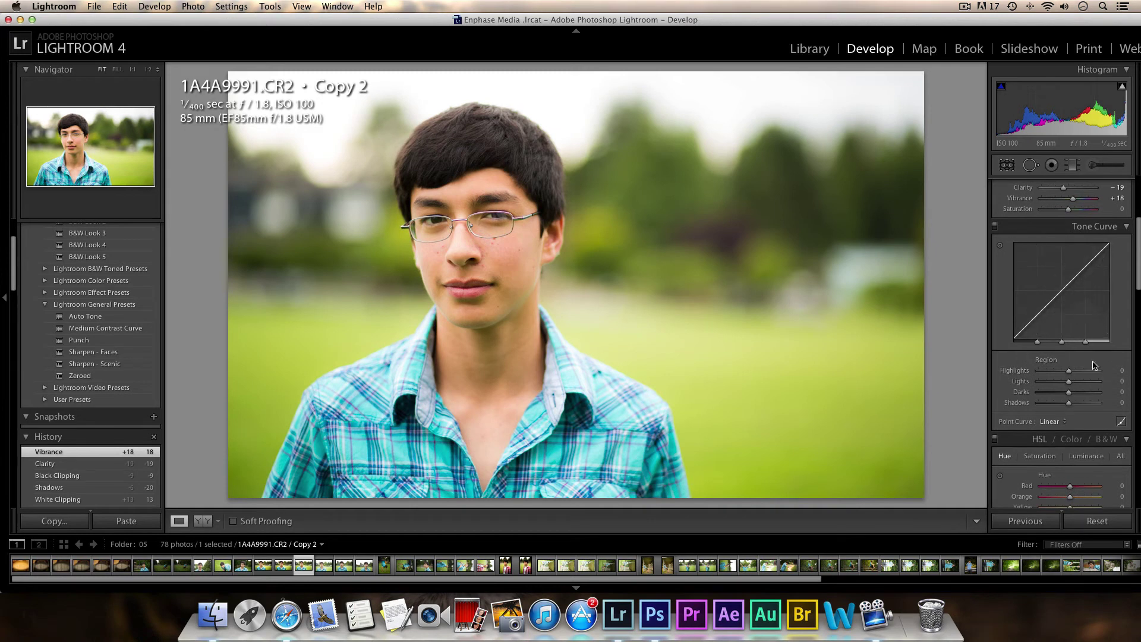
pyautogui.scroll(-3, 1109, 372)
pyautogui.scroll(-2, 1109, 371)
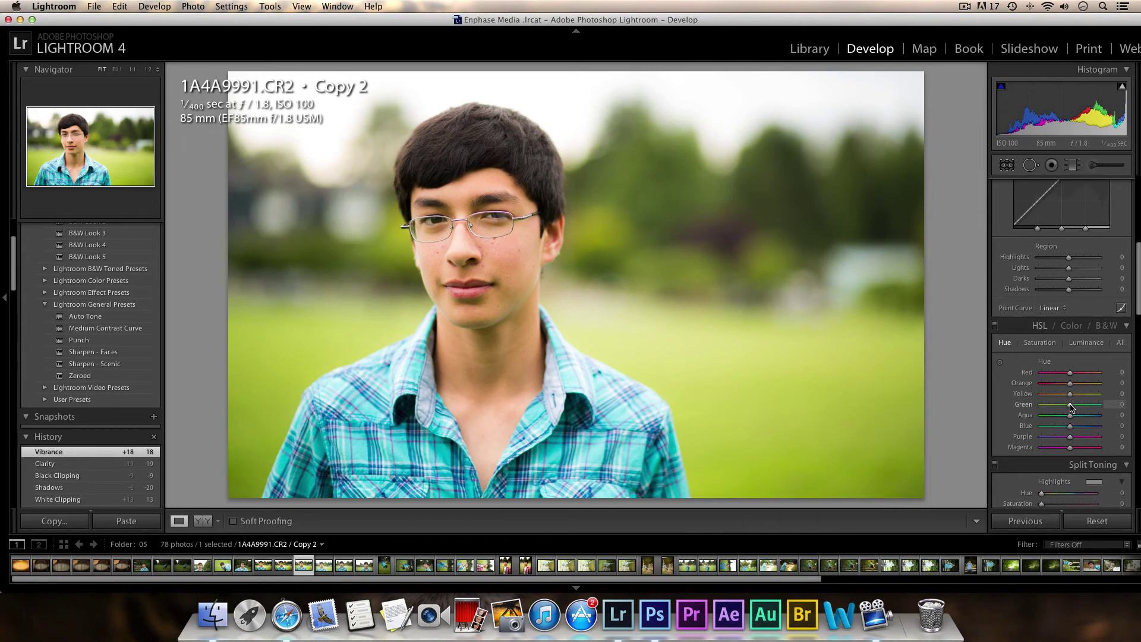
pyautogui.moveTo(1070, 408); pyautogui.dragTo(1065, 408)
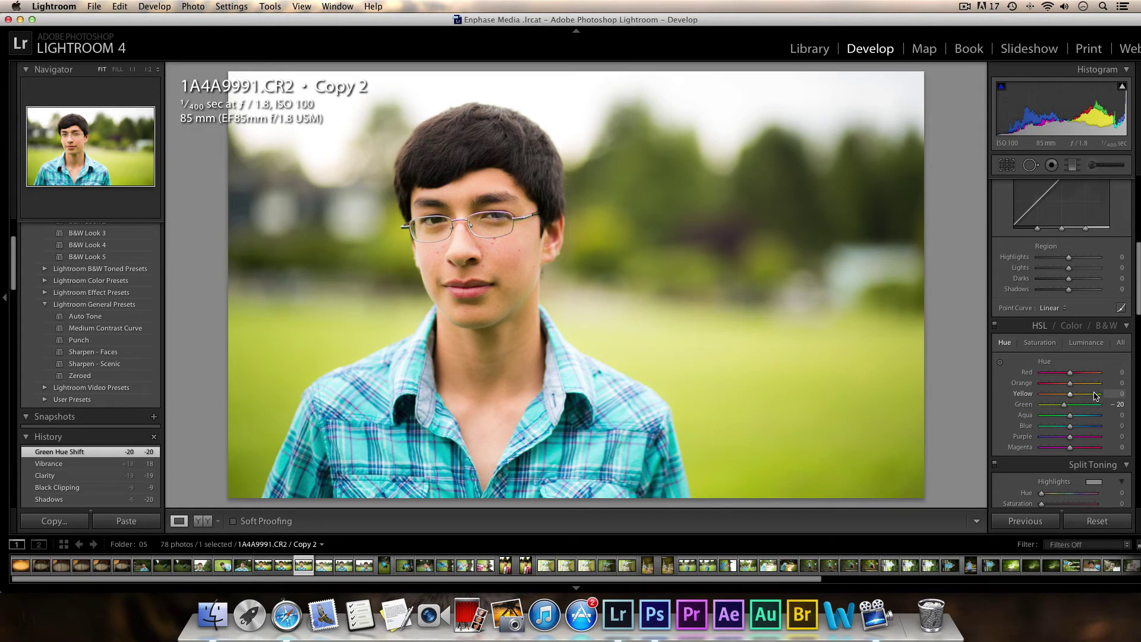
# Shift the Blue hue to +25.
pyautogui.scroll(-2, 1069, 399)
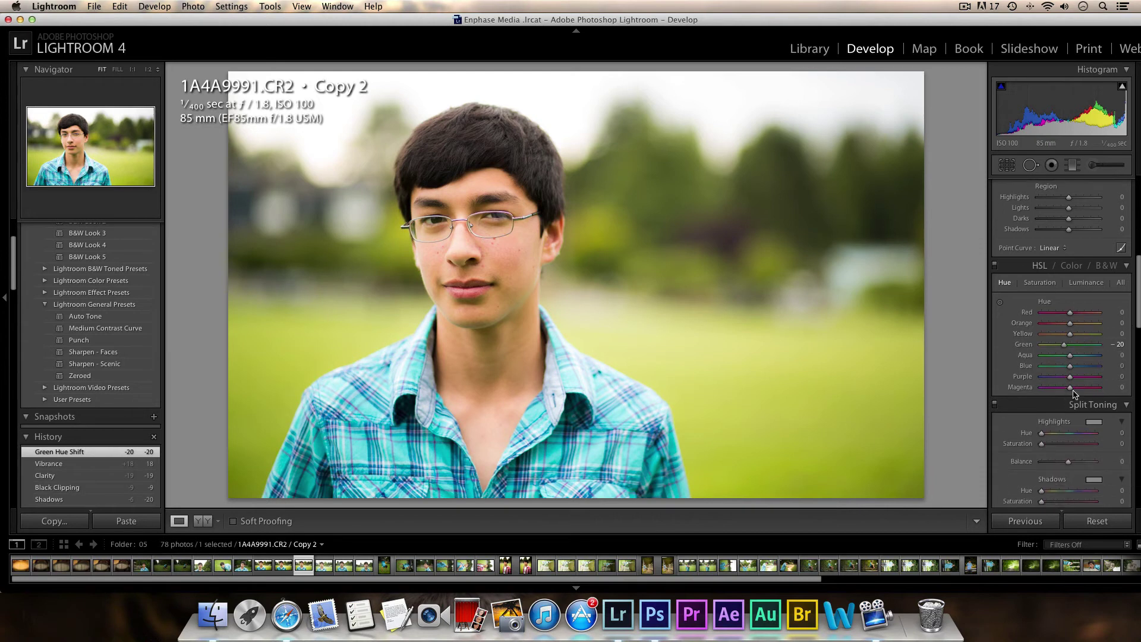
pyautogui.moveTo(1068, 366); pyautogui.dragTo(1077, 367)
pyautogui.moveTo(1079, 370); pyautogui.dragTo(1079, 371)
# Preview the eyebrow in the Detail panel and raise Sharpening Amount from 84 to 101.
pyautogui.scroll(-10, 1005, 267)
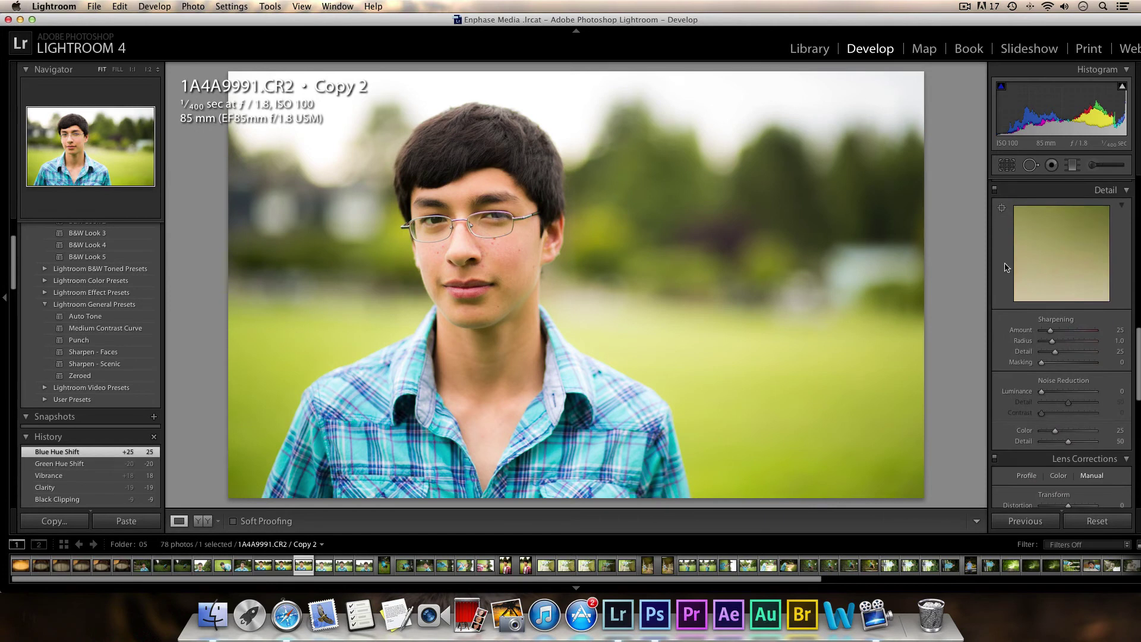
pyautogui.click(1001, 207)
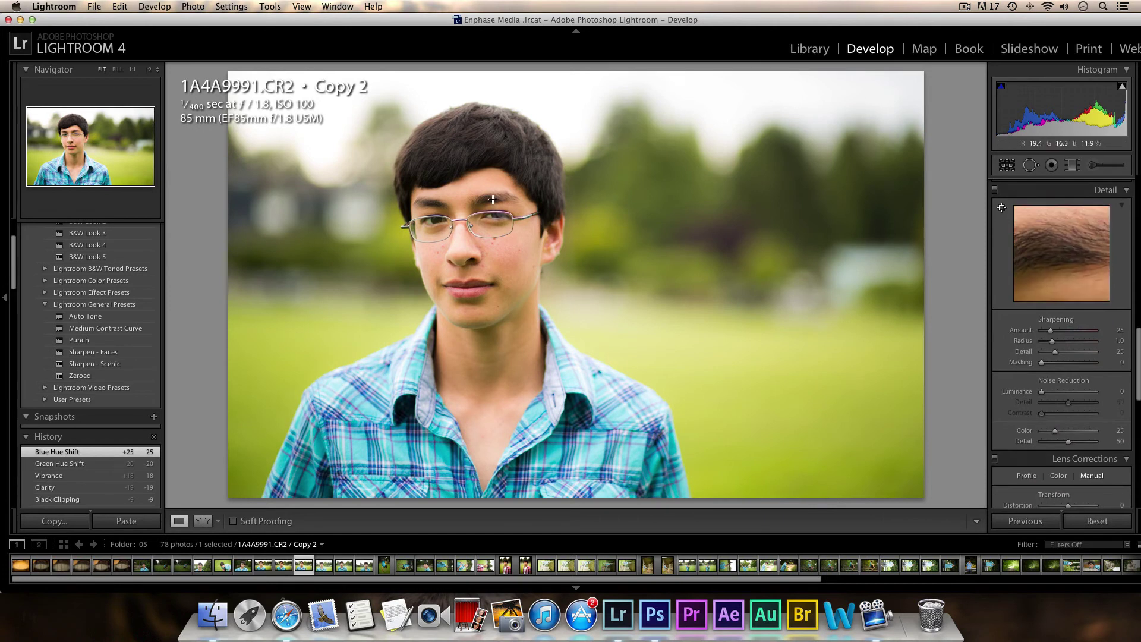
pyautogui.click(533, 207)
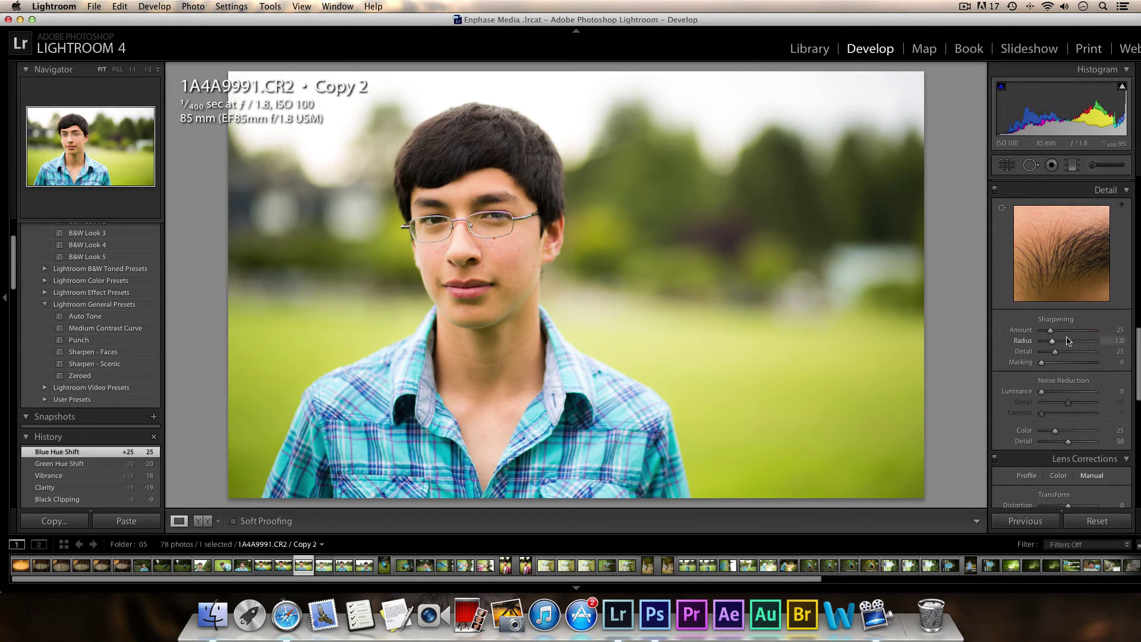
pyautogui.moveTo(1077, 333); pyautogui.dragTo(1082, 332)
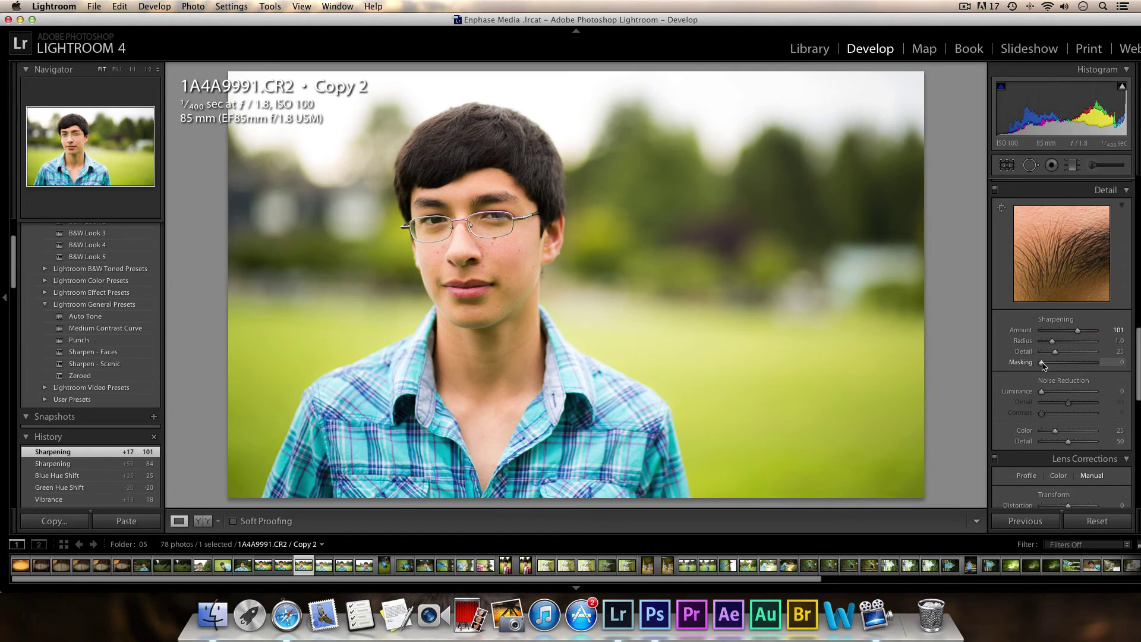
# Raise sharpening Masking to 22 while viewing the mask, checking at 1:1.
pyautogui.moveTo(1043, 365); pyautogui.dragTo(1055, 366)
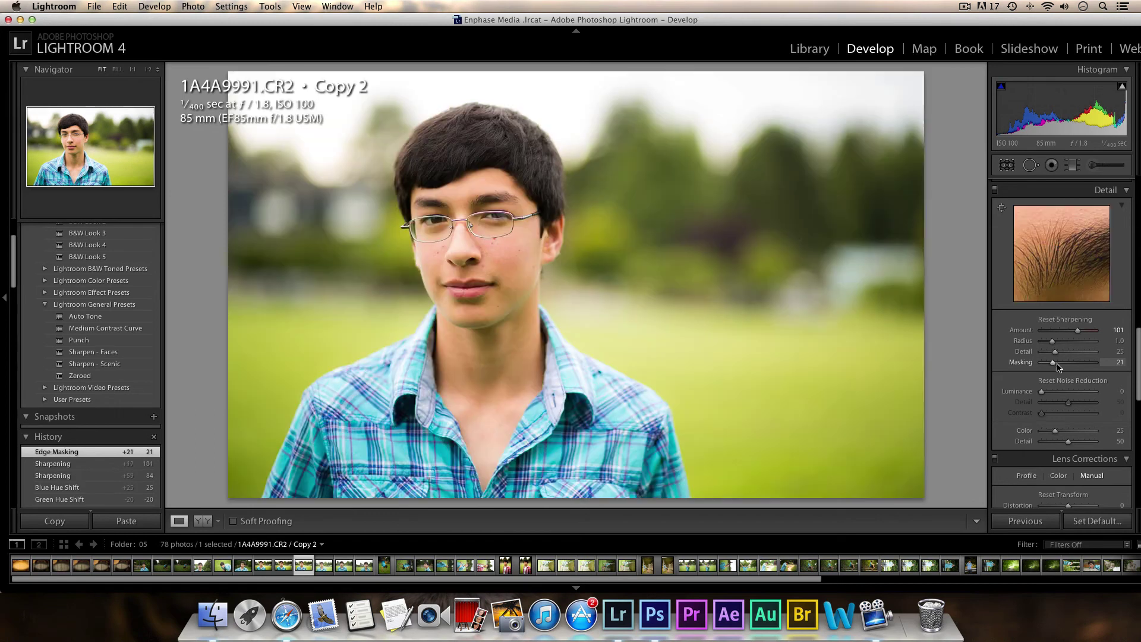
pyautogui.click(758, 222)
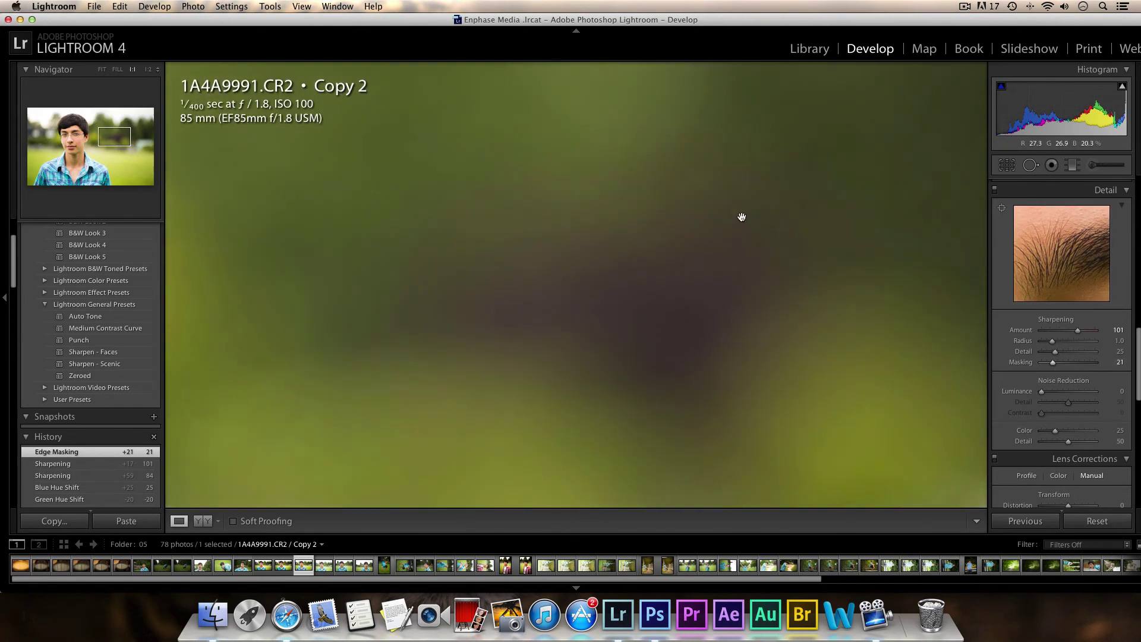
pyautogui.click(746, 226)
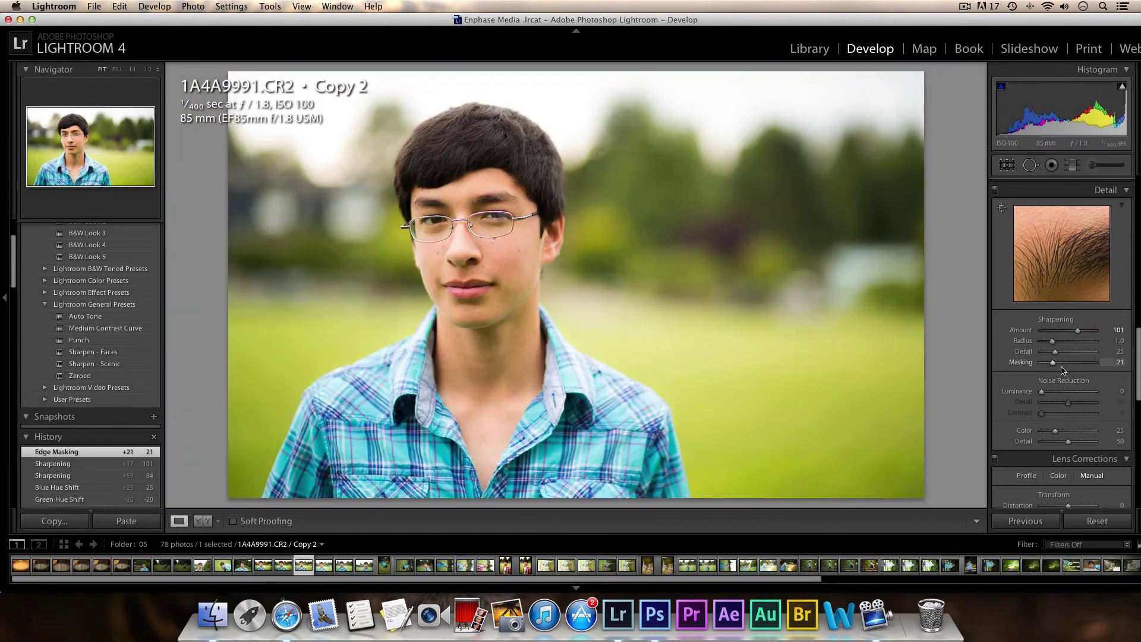
pyautogui.moveTo(1055, 367)
pyautogui.mouseDown()
pyautogui.moveTo(1042, 367)
pyautogui.moveTo(1053, 366)
pyautogui.mouseUp()
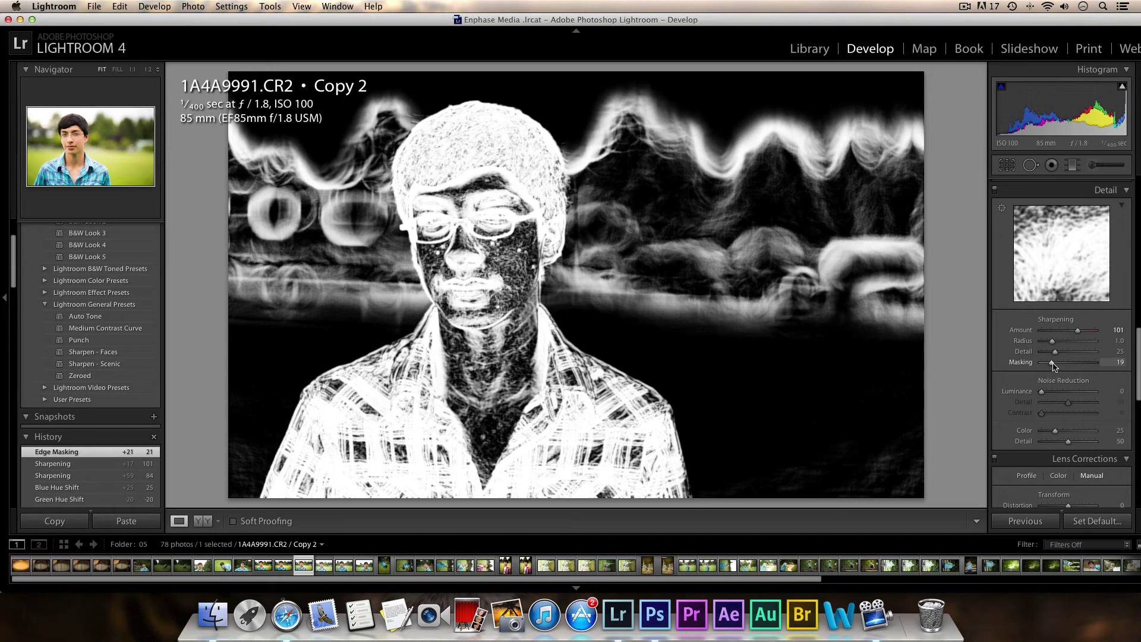
pyautogui.moveTo(1053, 367); pyautogui.dragTo(1055, 366)
# Set Luminance noise reduction to 24 and its Contrast to 12, checking at 1:1.
pyautogui.scroll(-3, 1052, 361)
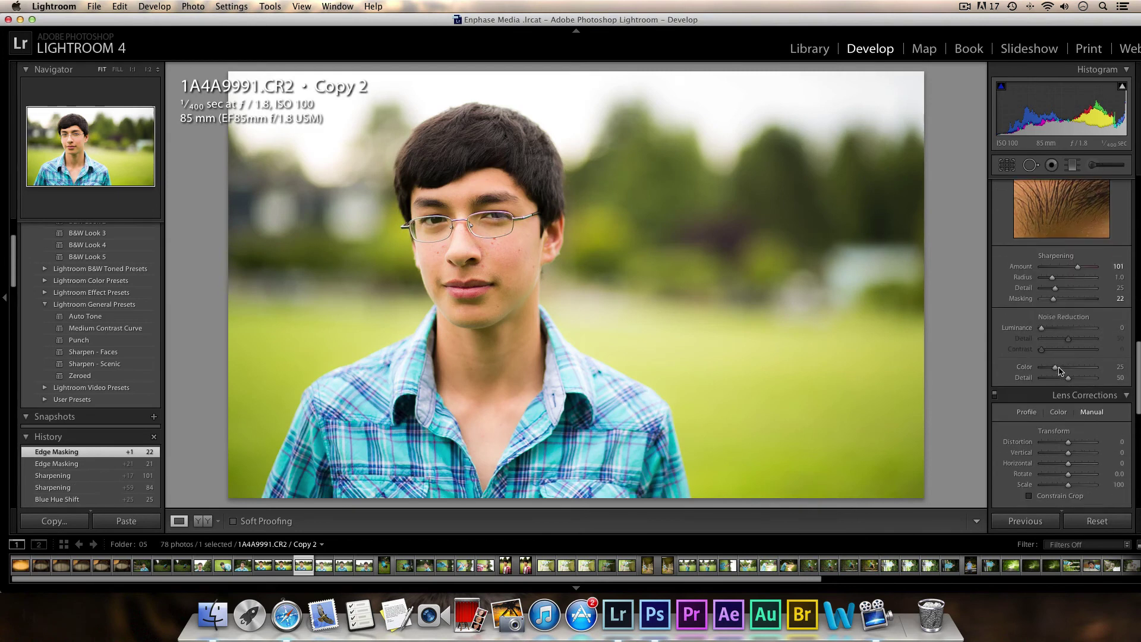
pyautogui.moveTo(1042, 323); pyautogui.dragTo(1049, 349)
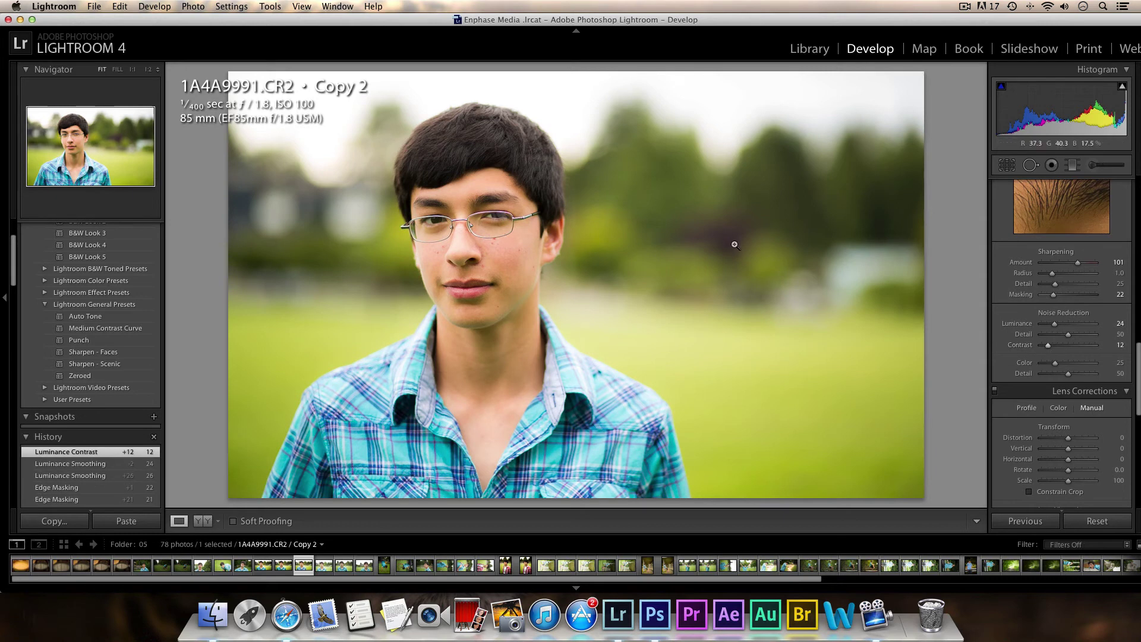
pyautogui.click(734, 245)
pyautogui.click(738, 248)
# Turn on Remove Chromatic Aberration in Lens Corrections' Color options.
pyautogui.scroll(-5, 1083, 342)
pyautogui.moveTo(1084, 333)
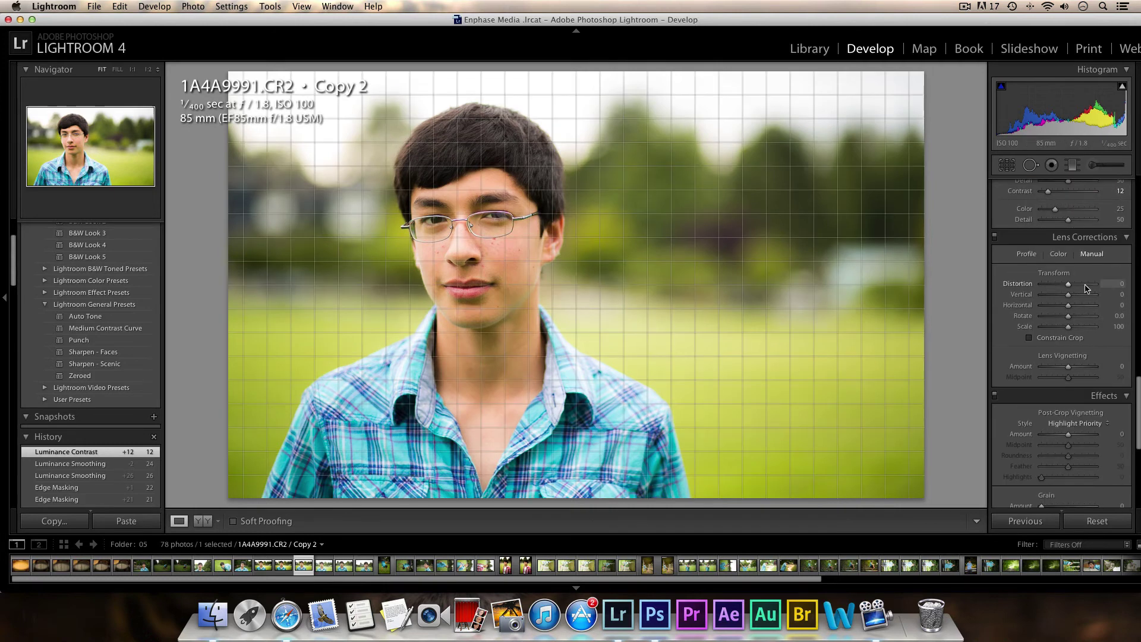
pyautogui.scroll(-1, 1092, 304)
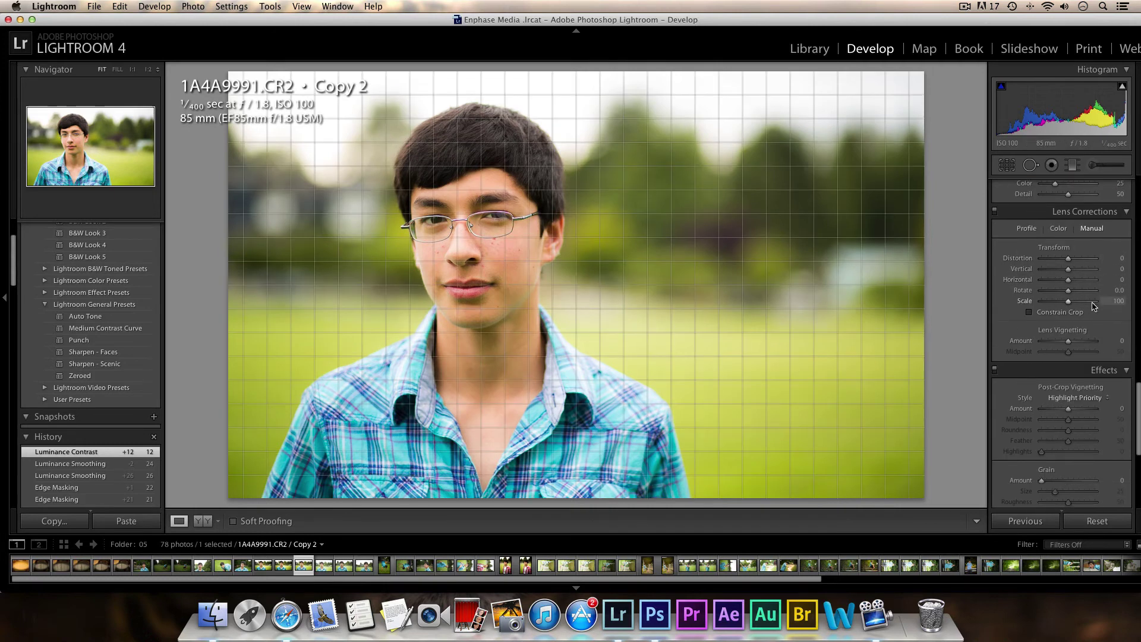
pyautogui.click(1059, 230)
pyautogui.click(1023, 247)
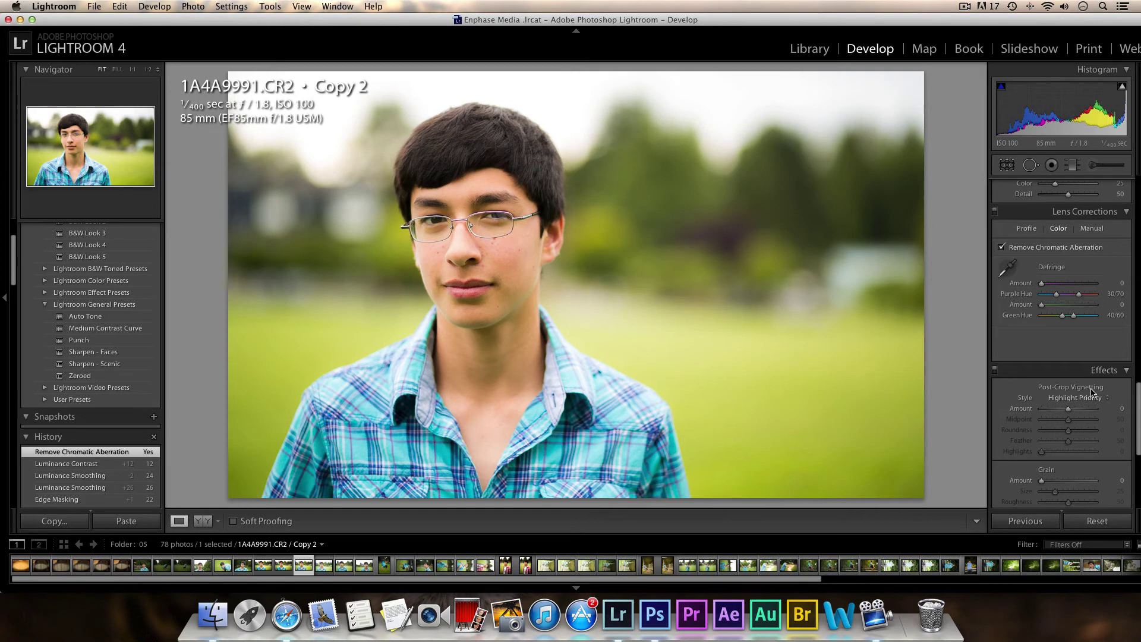
# Add a post-crop vignette with Amount −28 and Feather 69.
pyautogui.scroll(-2, 1092, 392)
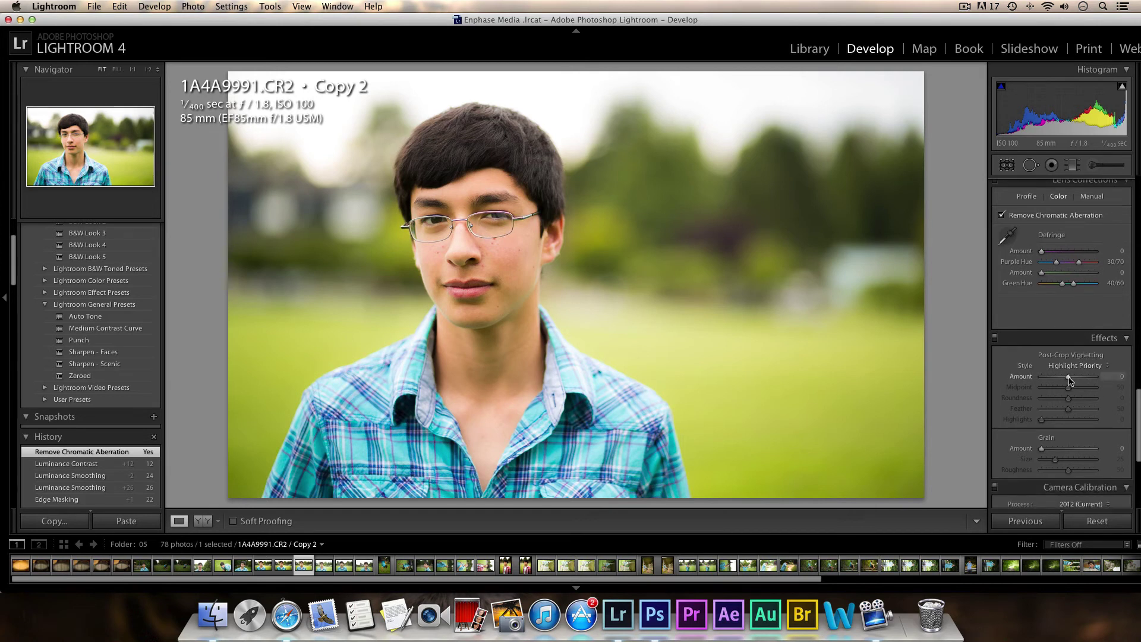
pyautogui.moveTo(1069, 379); pyautogui.dragTo(1078, 412)
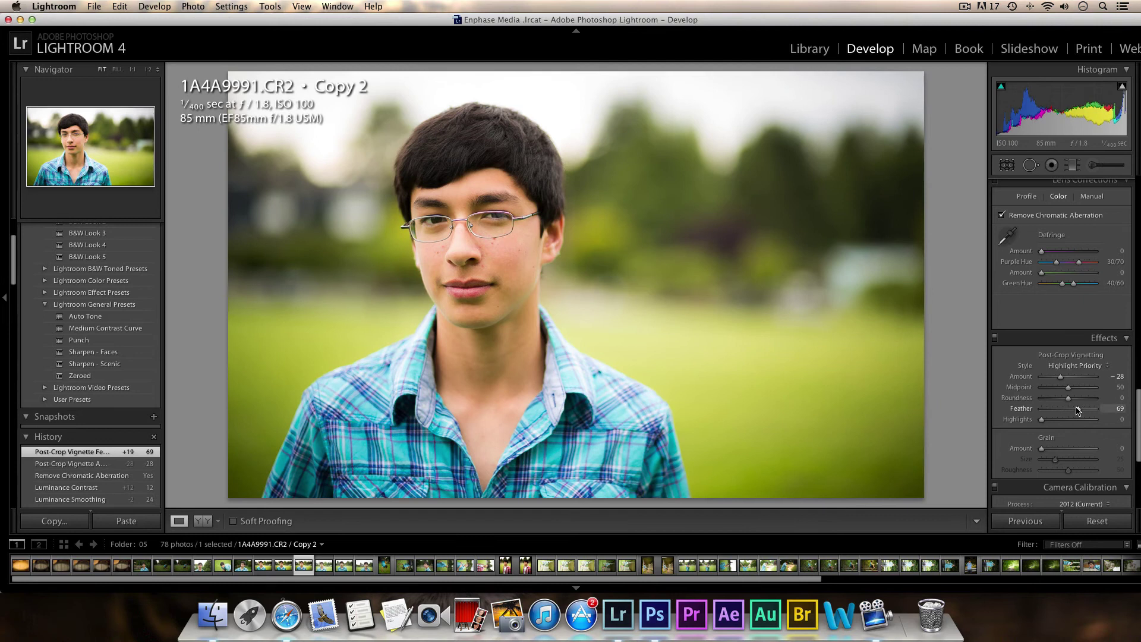
pyautogui.scroll(15, 1055, 323)
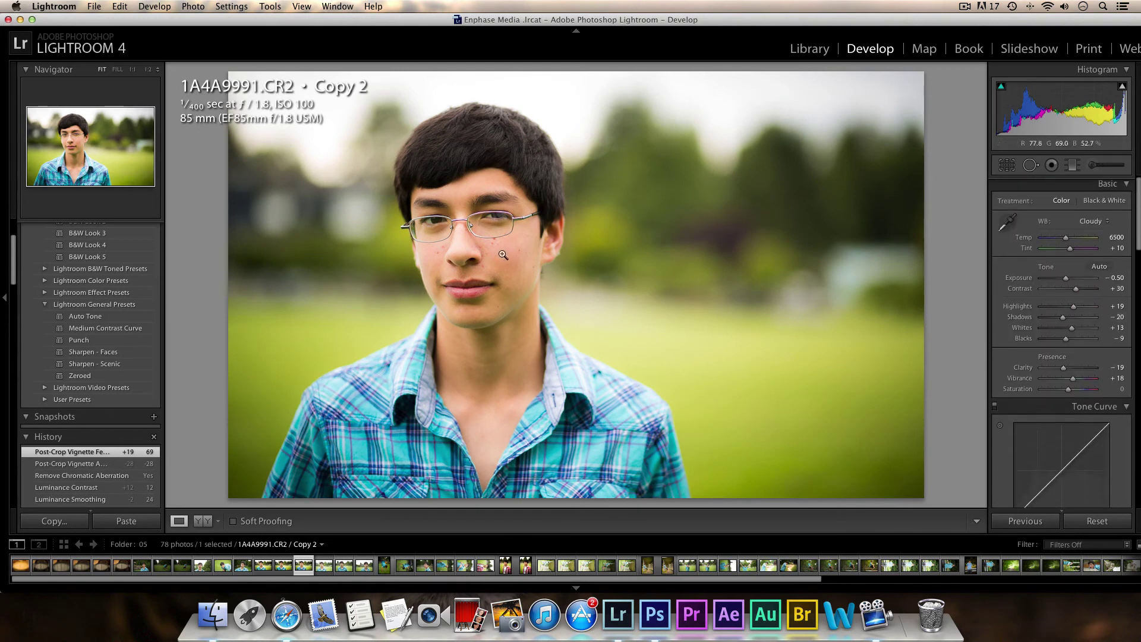
# Zoom to 2:1 and move the Navigator view onto the cheek beside the nose.
pyautogui.click(161, 70)
pyautogui.click(159, 69)
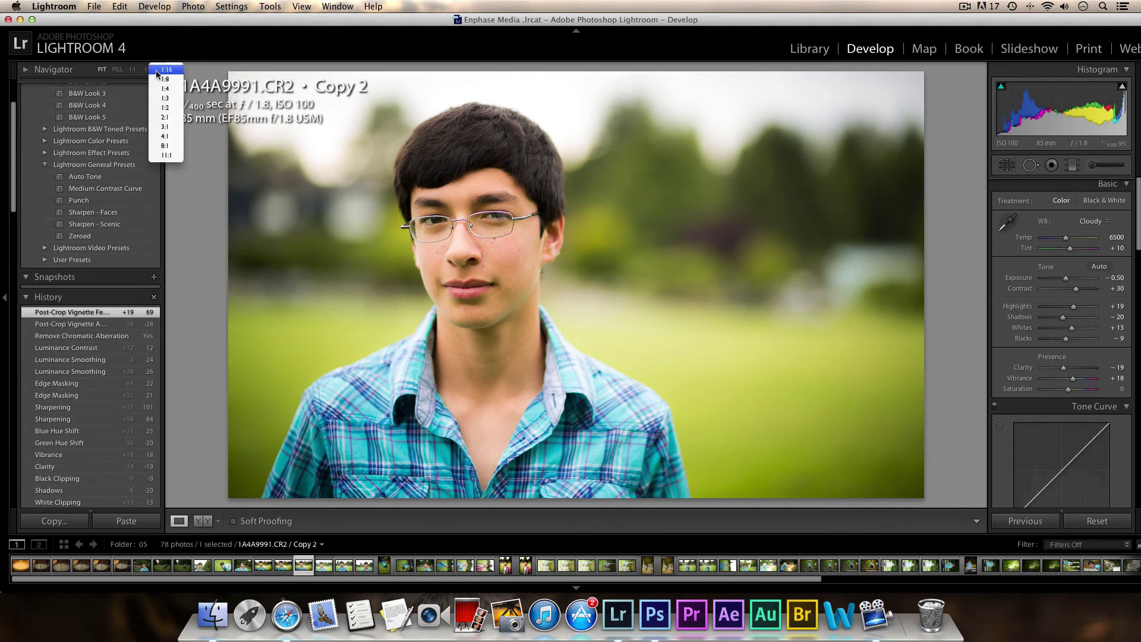
pyautogui.click(165, 117)
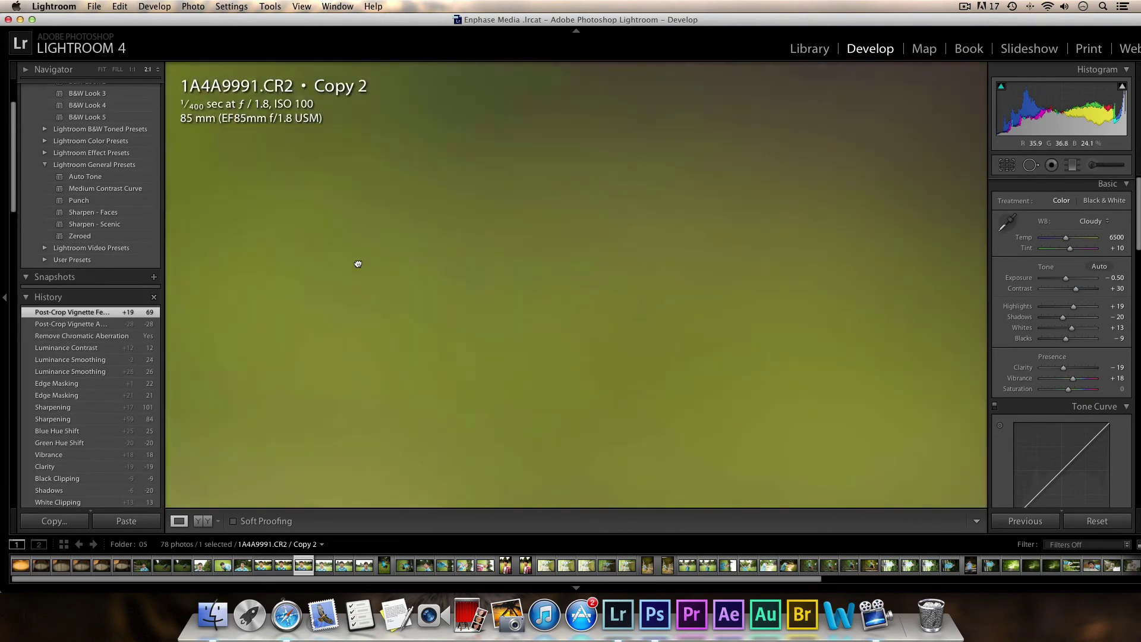
pyautogui.moveTo(357, 262); pyautogui.dragTo(596, 234)
pyautogui.click(150, 69)
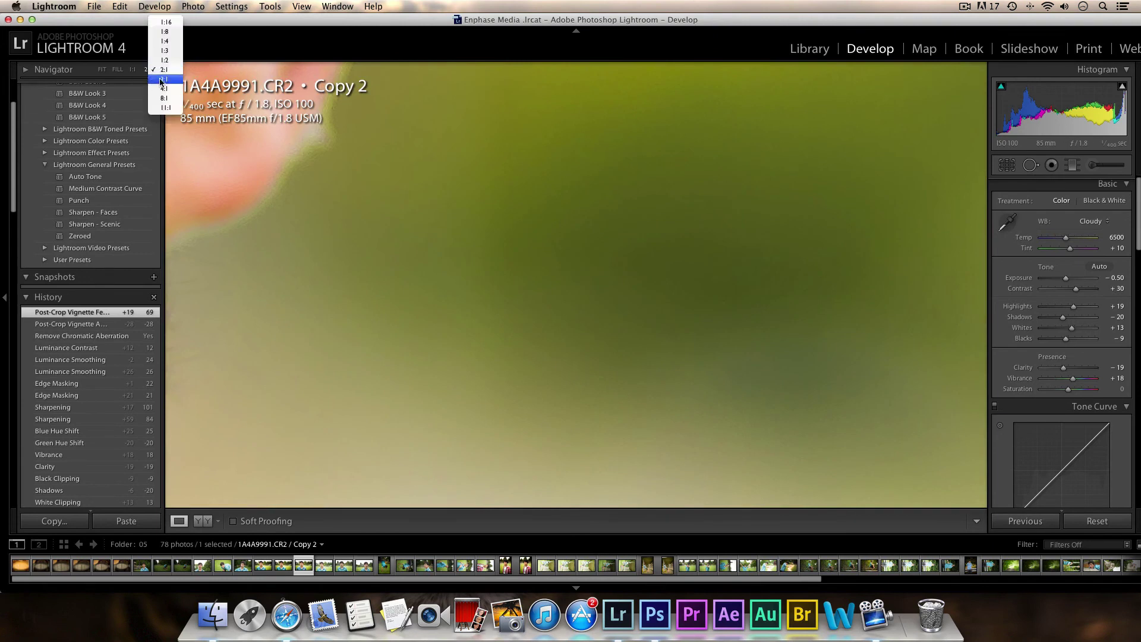
pyautogui.click(52, 74)
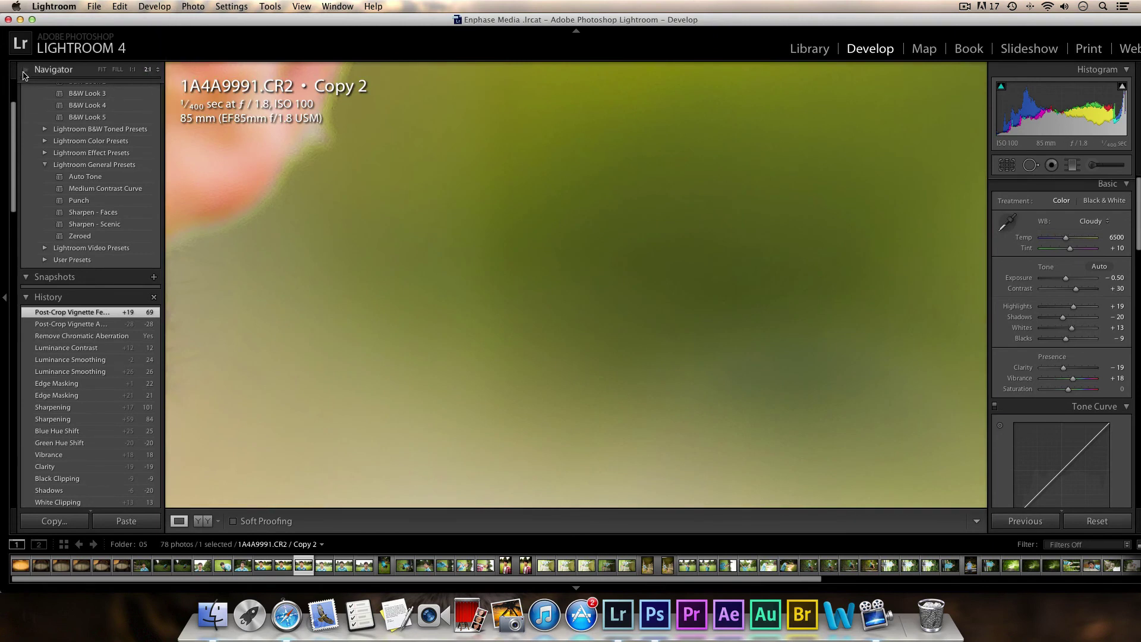
pyautogui.click(53, 69)
pyautogui.moveTo(92, 143); pyautogui.dragTo(80, 139)
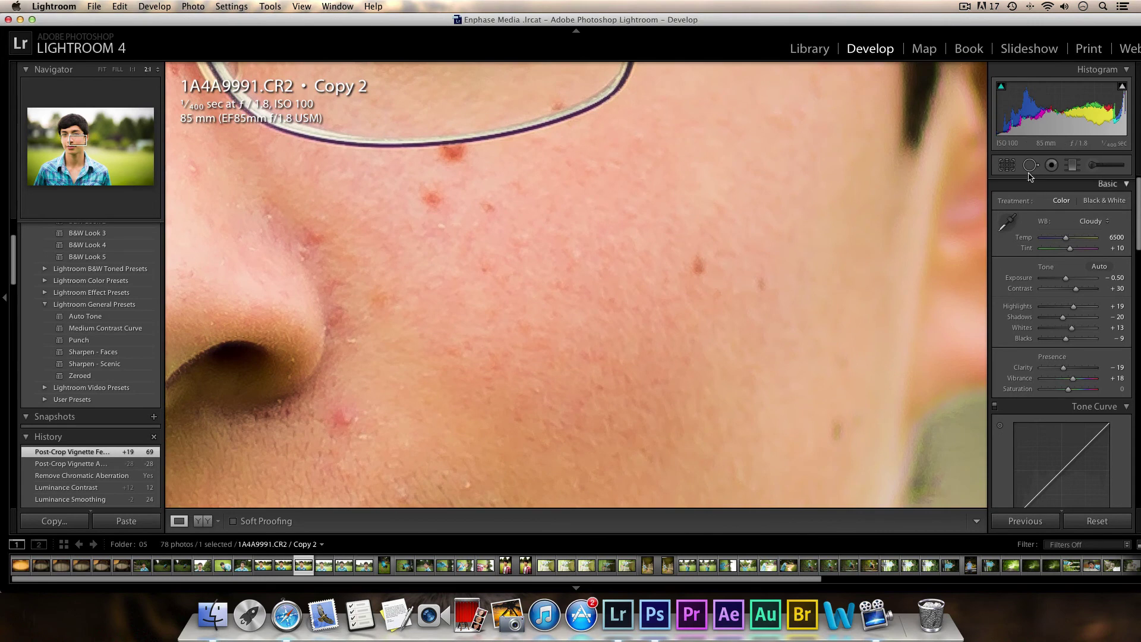
# Heal eight cheek and under-glasses blemishes, shift one source to clean skin, and set opacity 79.
pyautogui.press('q')
pyautogui.click(698, 265)
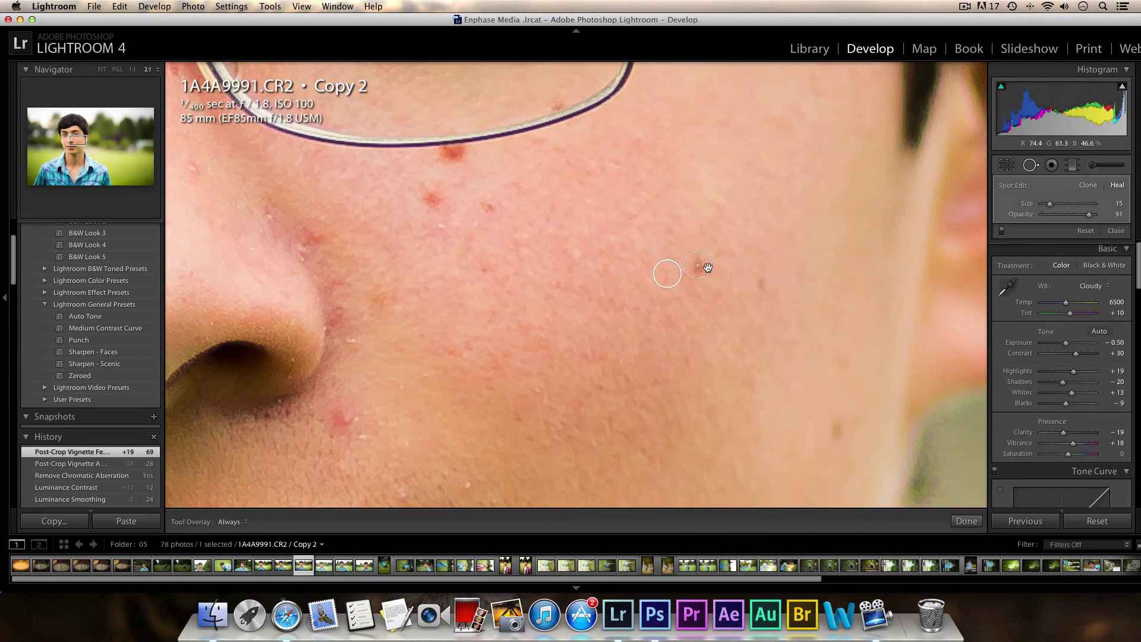
pyautogui.click(761, 281)
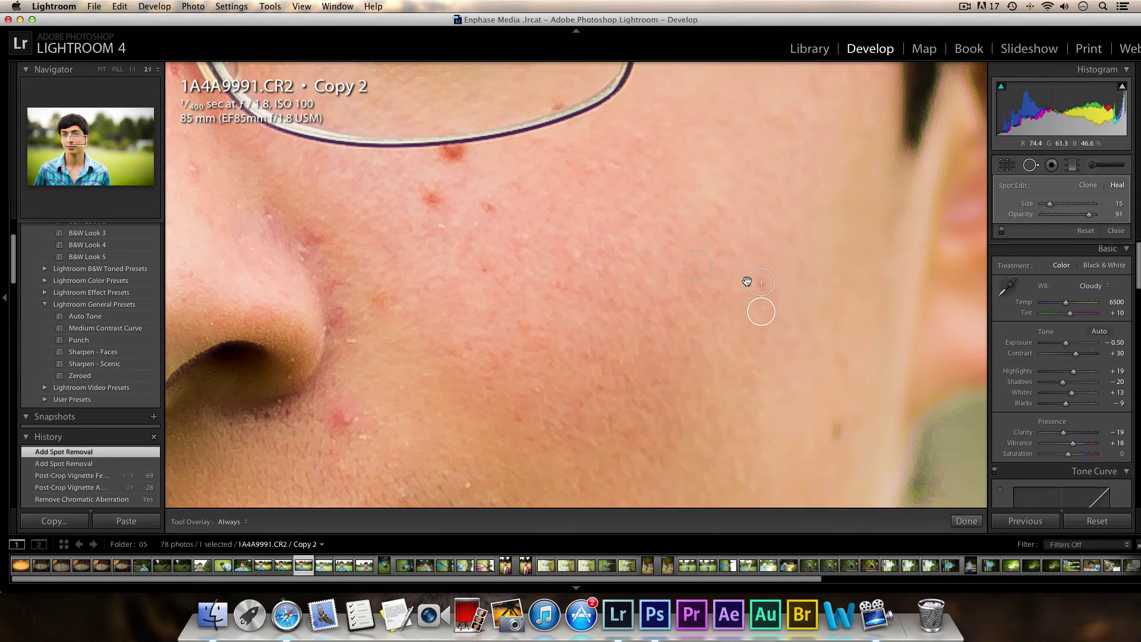
pyautogui.click(488, 206)
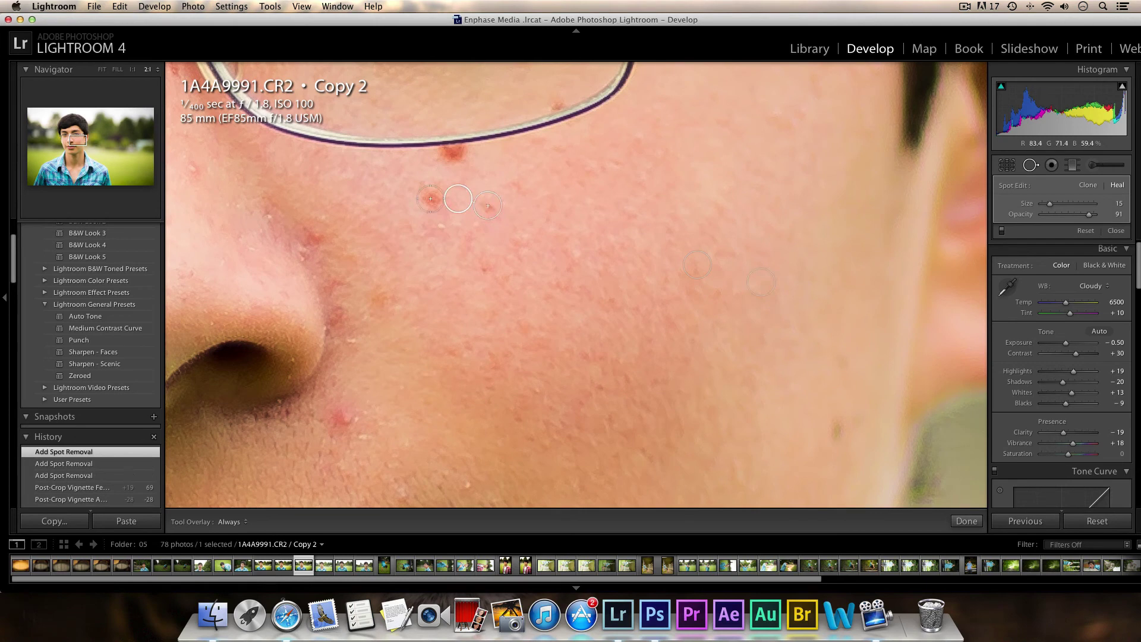
pyautogui.click(430, 199)
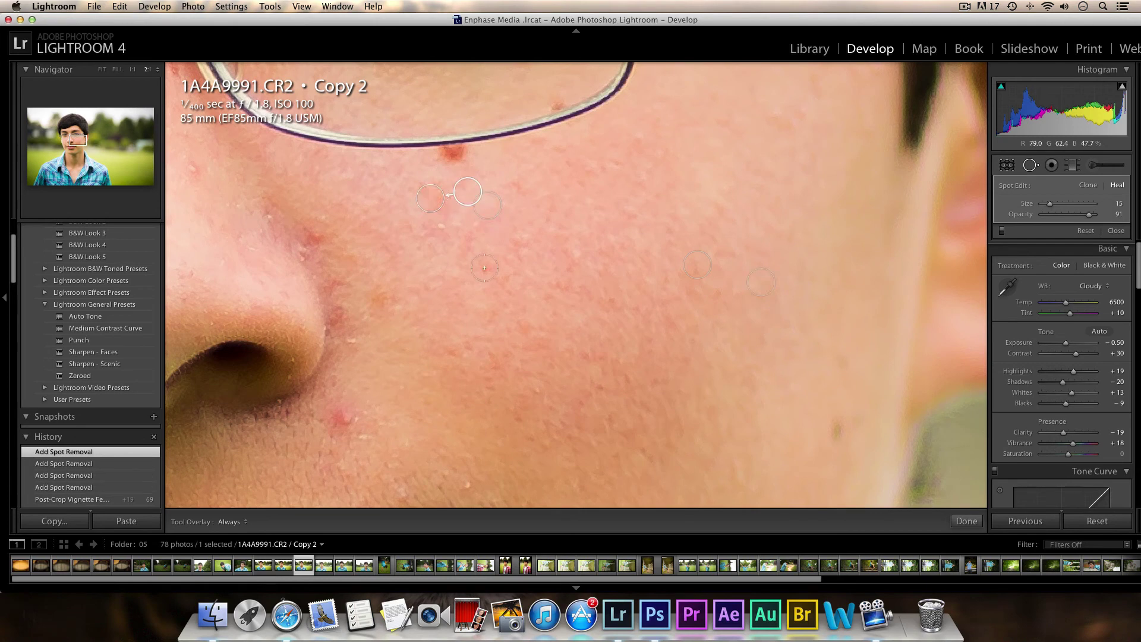
pyautogui.click(344, 418)
pyautogui.click(379, 296)
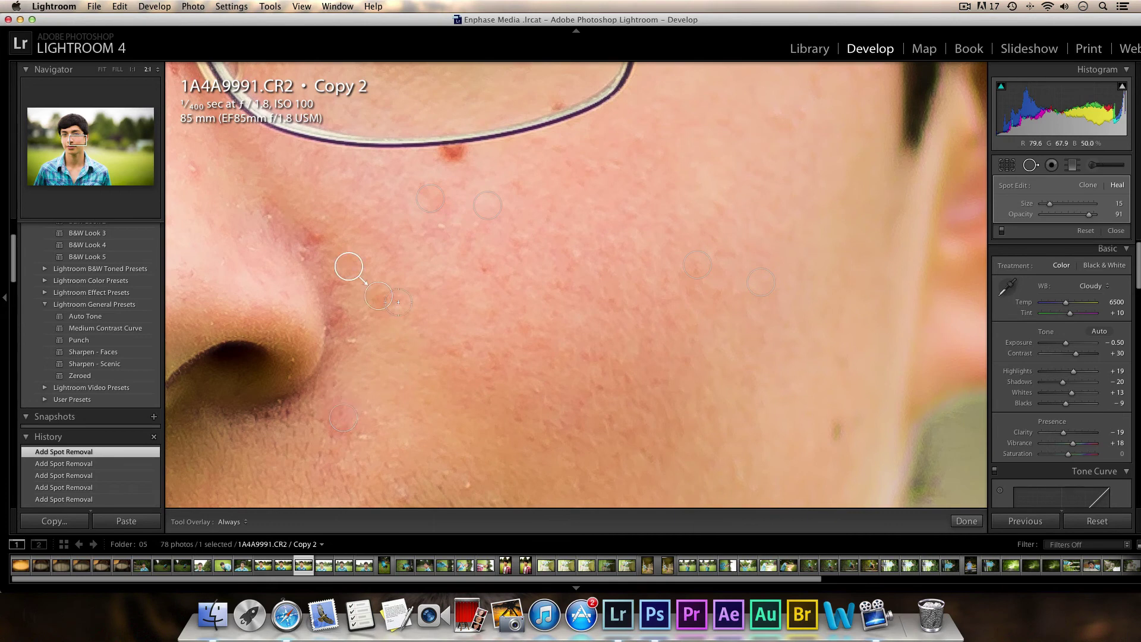
pyautogui.click(313, 237)
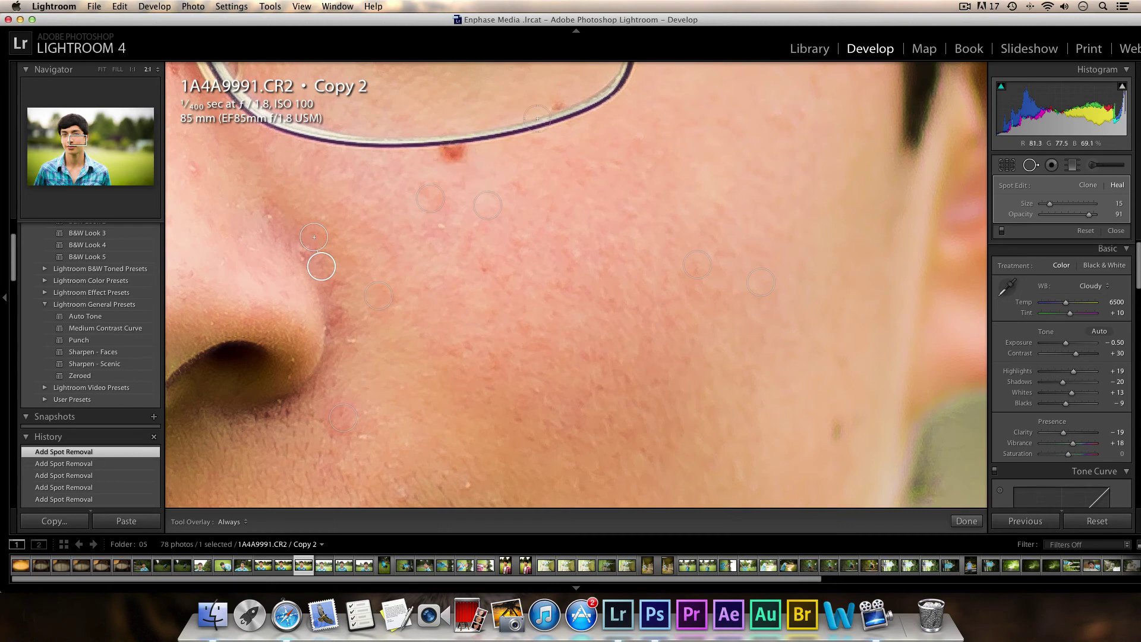
pyautogui.click(454, 150)
pyautogui.moveTo(487, 149); pyautogui.dragTo(479, 146)
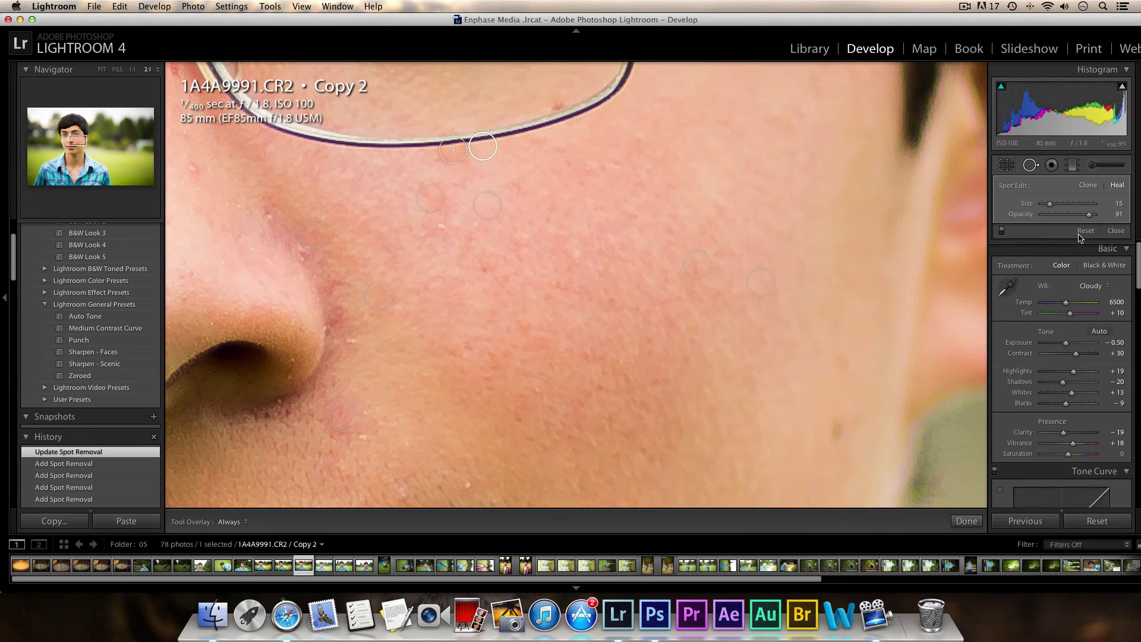
pyautogui.moveTo(1089, 215); pyautogui.dragTo(1082, 219)
# Pan to the cheek beside the nose and heal five more blemishes there.
pyautogui.moveTo(77, 141); pyautogui.dragTo(69, 139)
pyautogui.click(455, 316)
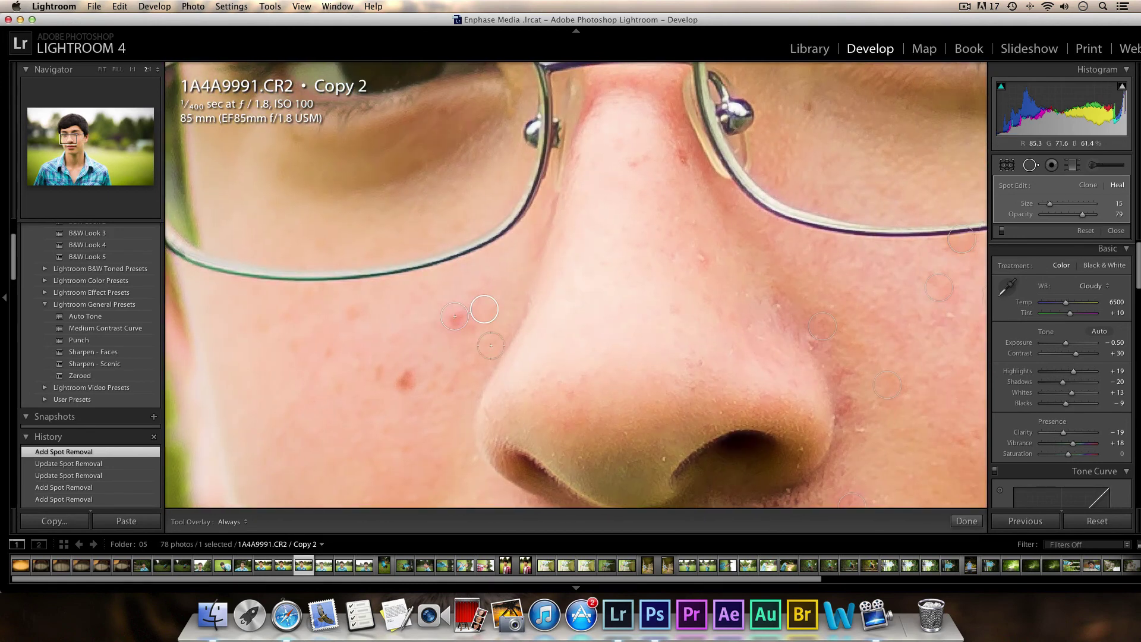
pyautogui.click(406, 381)
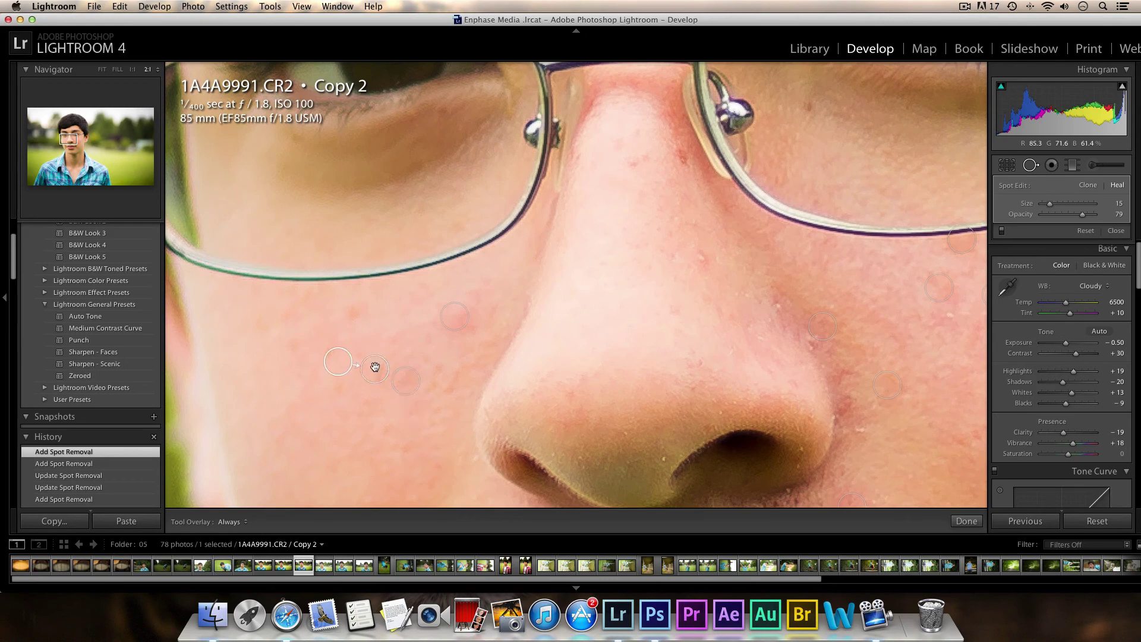
pyautogui.click(354, 315)
pyautogui.click(390, 308)
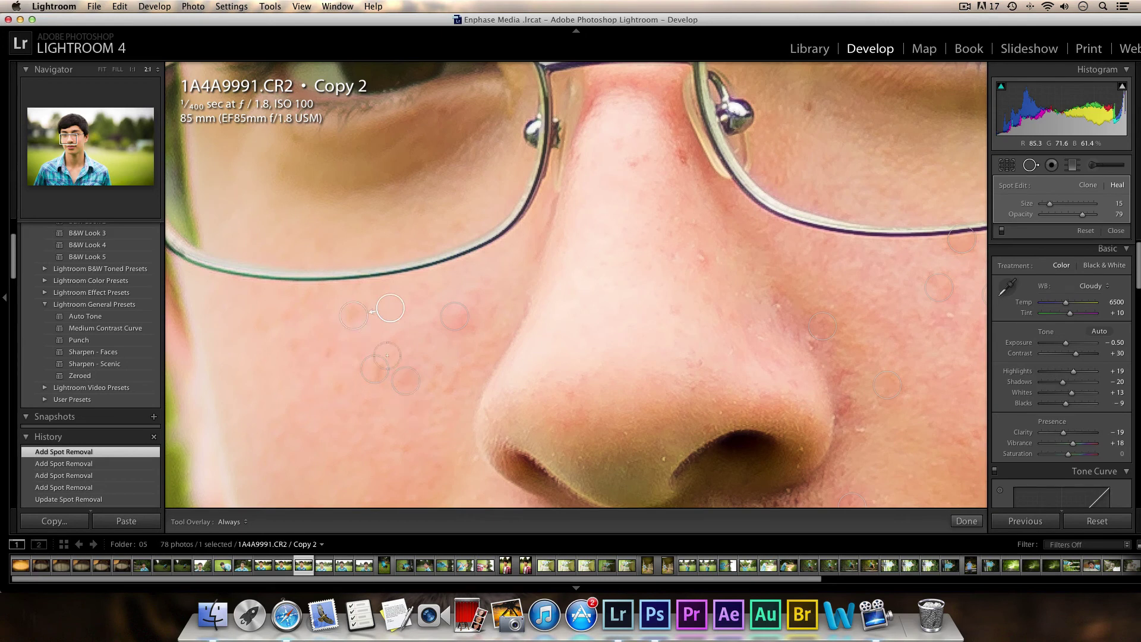
pyautogui.click(327, 352)
# Finish spot removal, fit the whole portrait in view, and compare Before/After with the unedited original.
pyautogui.click(966, 520)
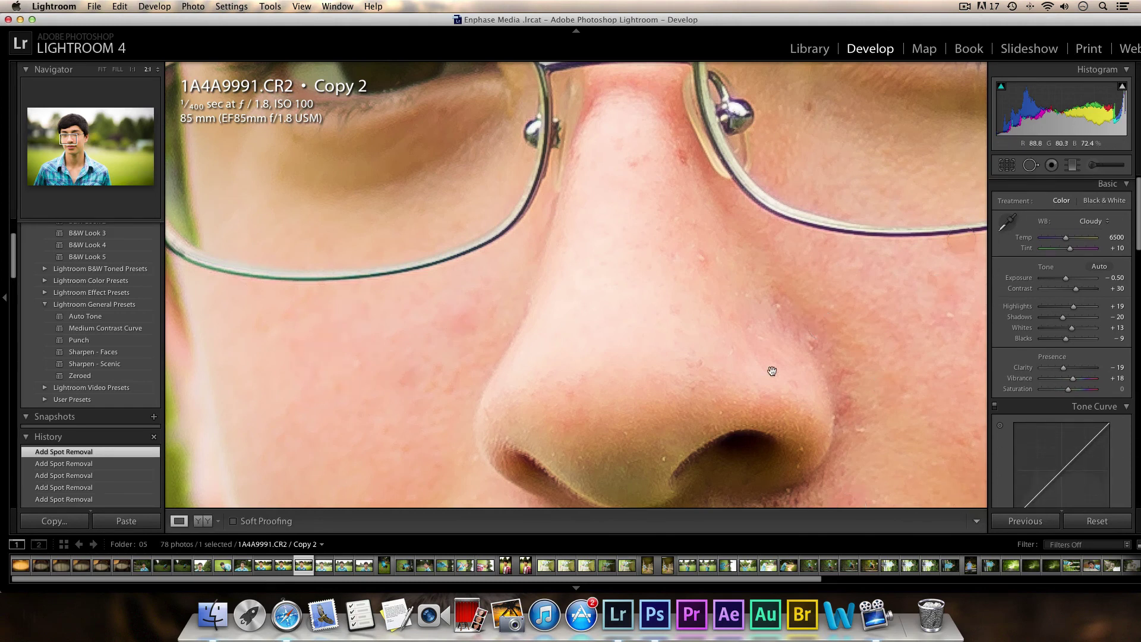
pyautogui.click(732, 363)
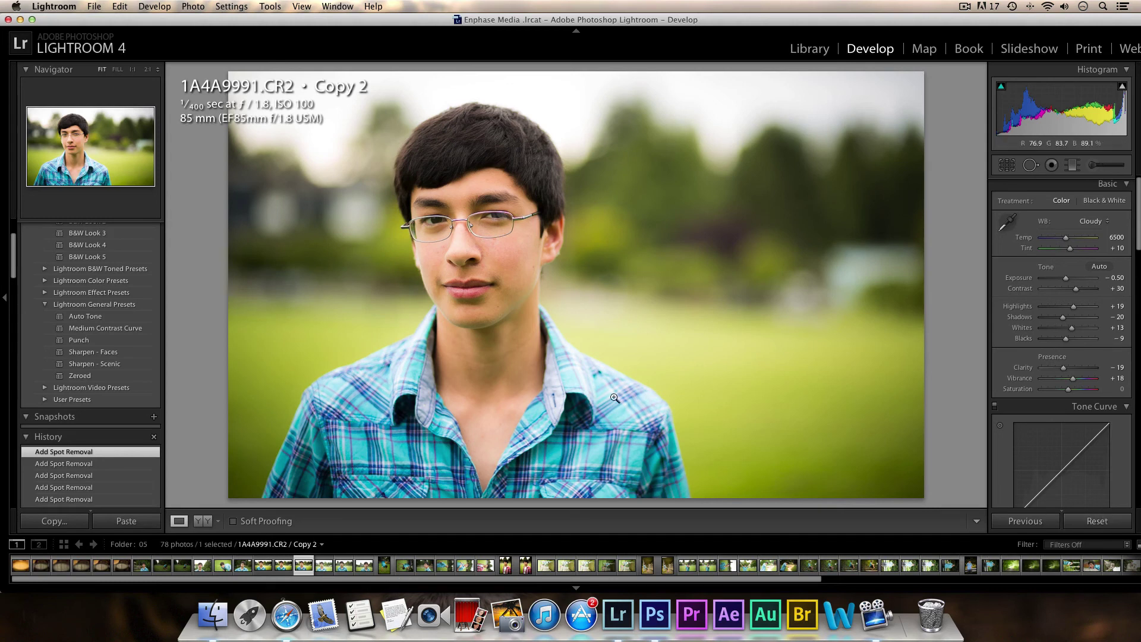
pyautogui.press('\\')
pyautogui.scroll(-5, 1069, 349)
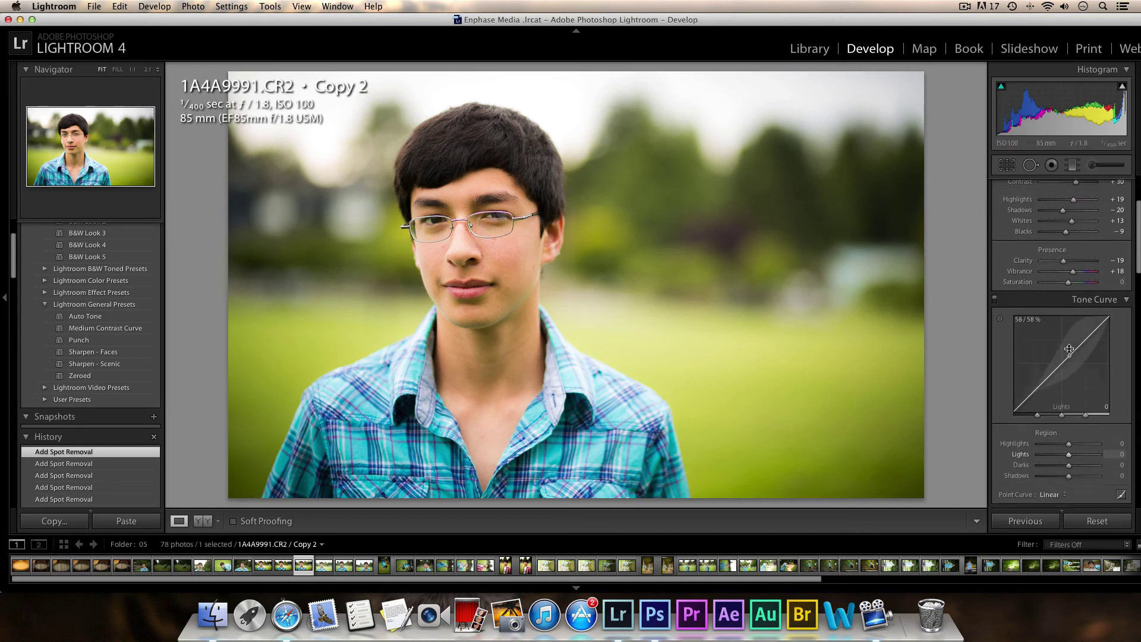
pyautogui.scroll(-3, 1069, 356)
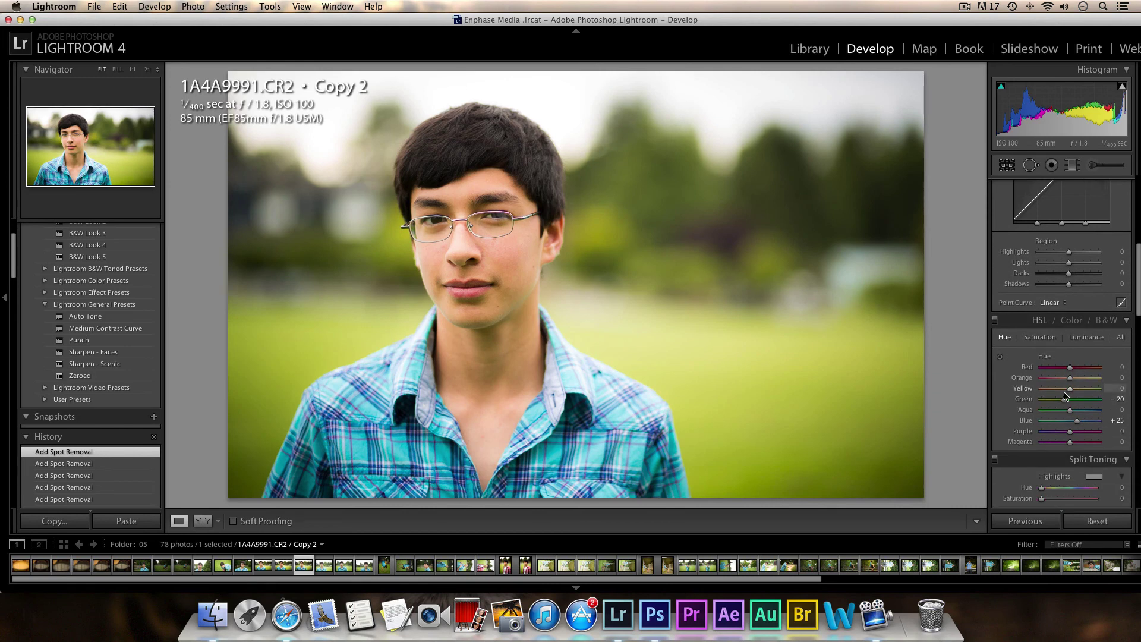
pyautogui.scroll(-6, 1067, 398)
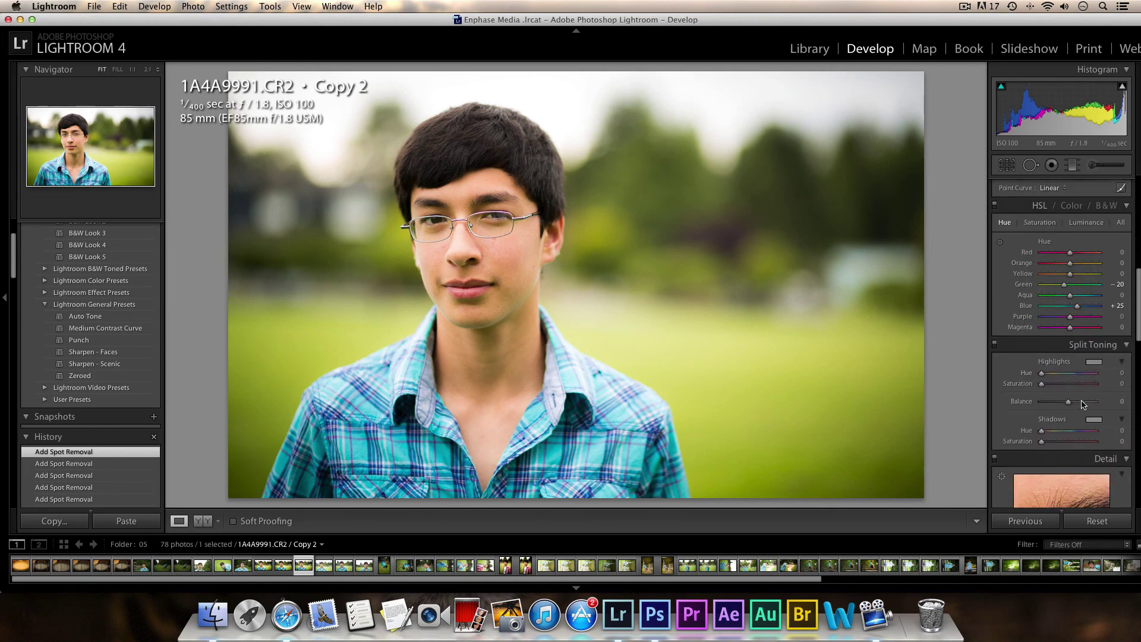
pyautogui.scroll(-3, 1085, 402)
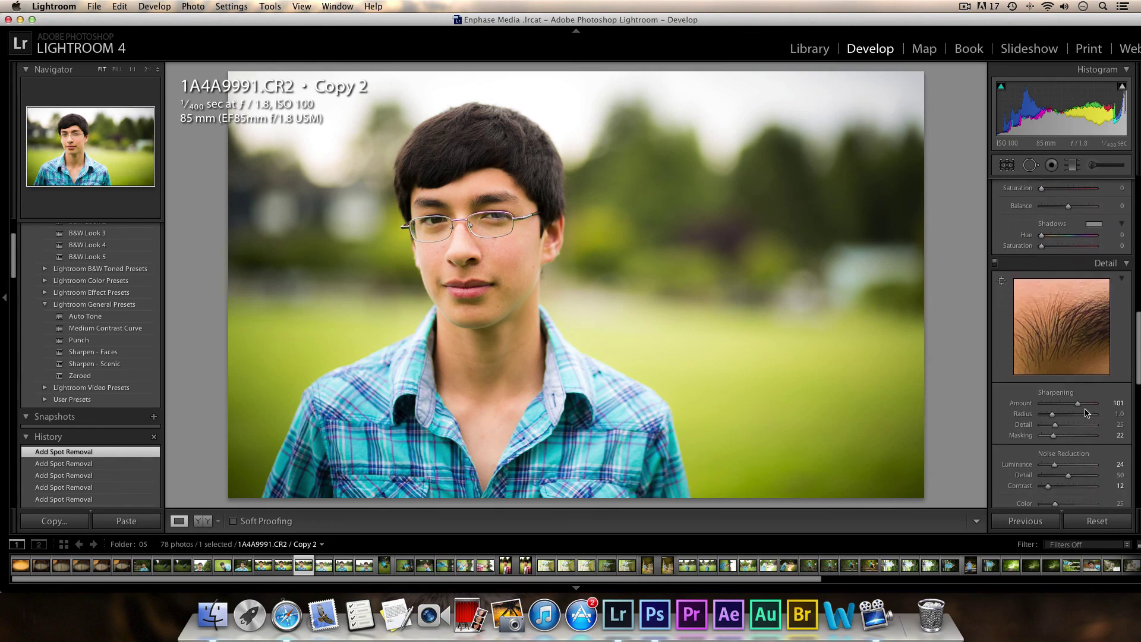
pyautogui.scroll(-2, 1072, 392)
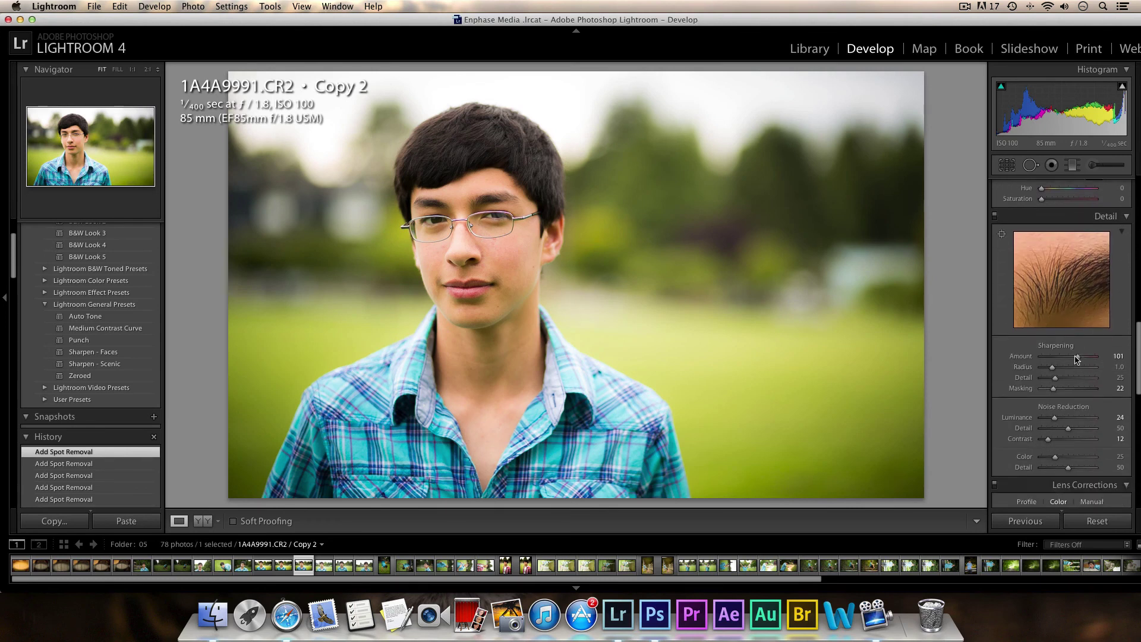
pyautogui.scroll(-4, 1063, 405)
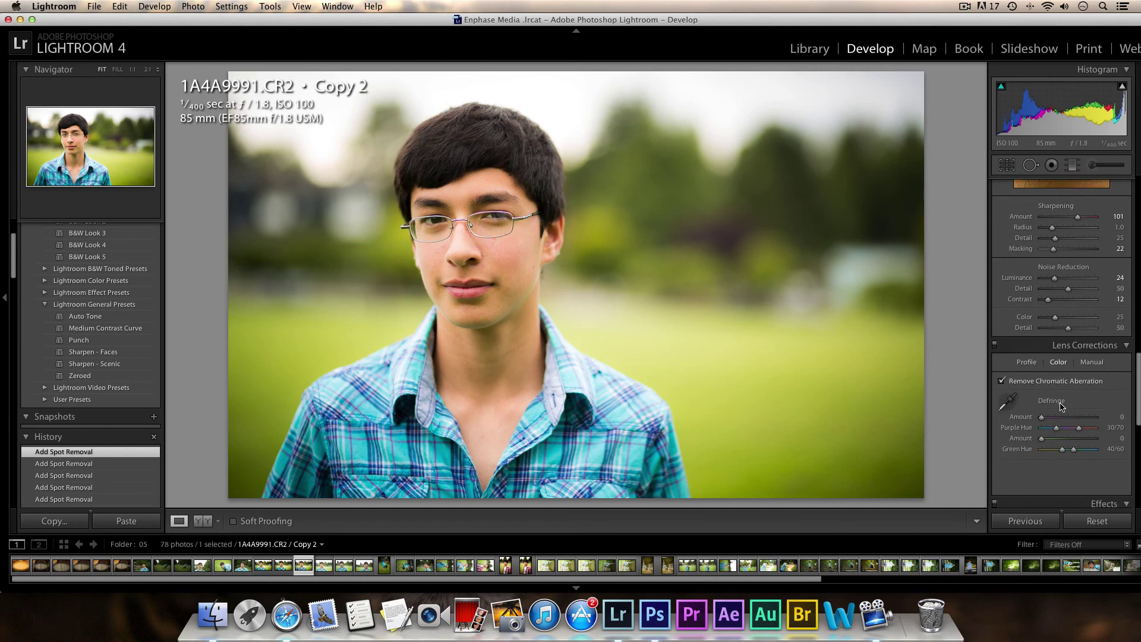
pyautogui.scroll(-5, 1061, 406)
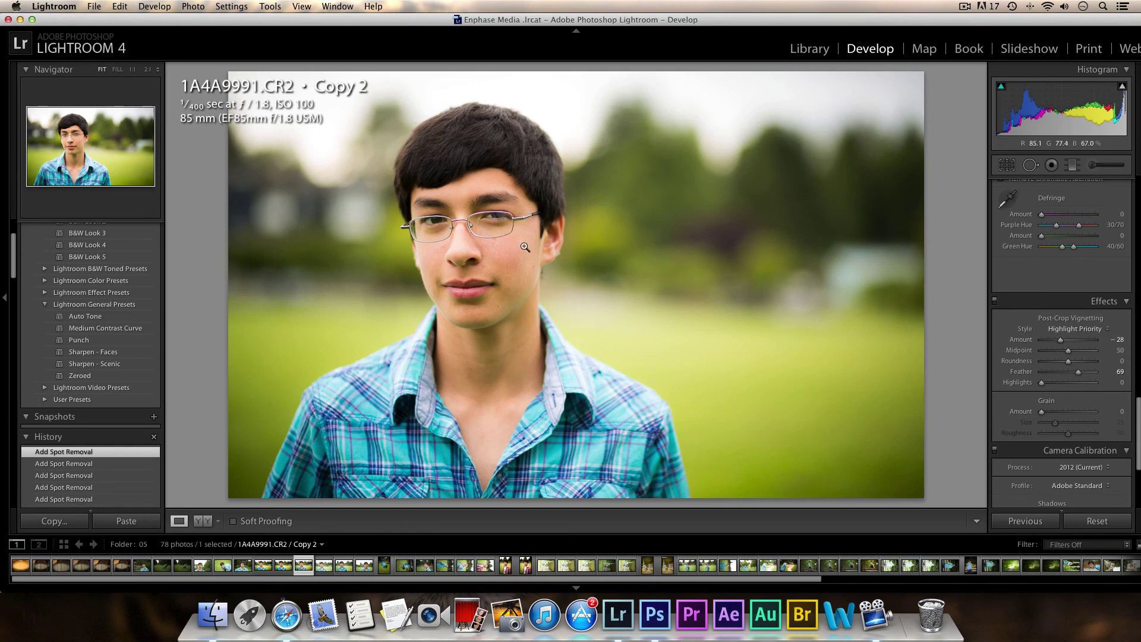
pyautogui.click(493, 247)
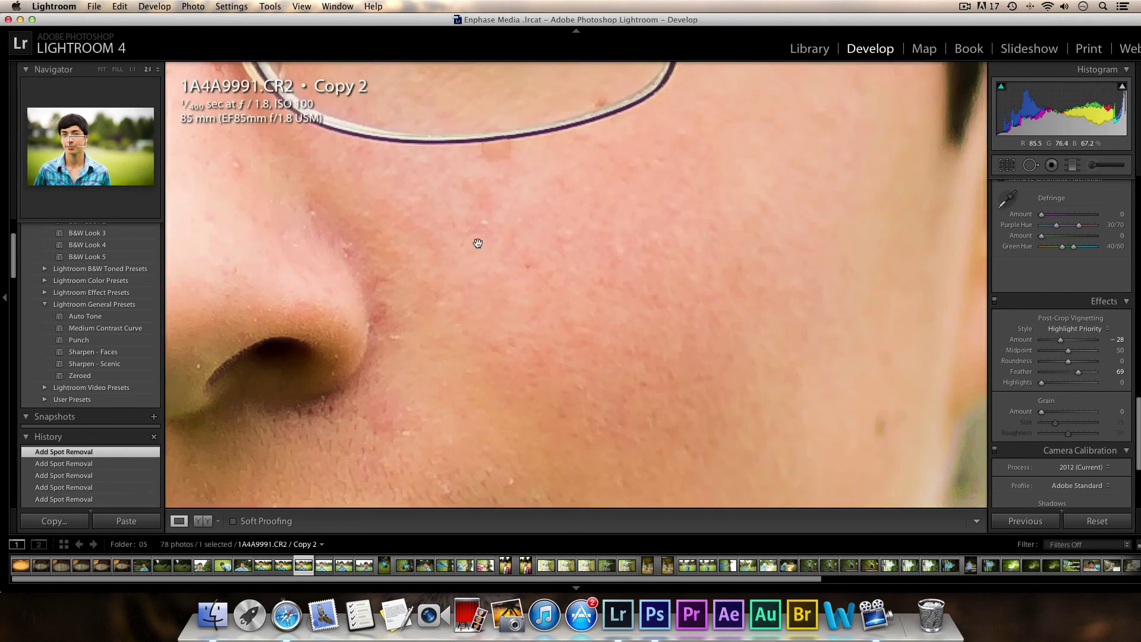
pyautogui.moveTo(477, 243); pyautogui.dragTo(471, 293)
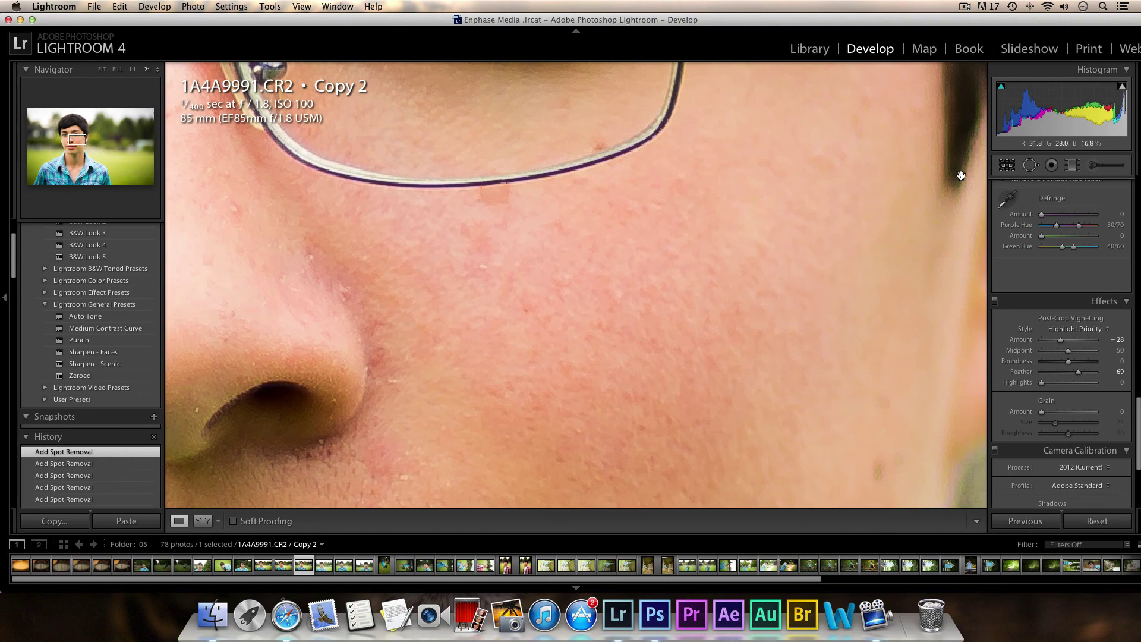
pyautogui.click(1030, 164)
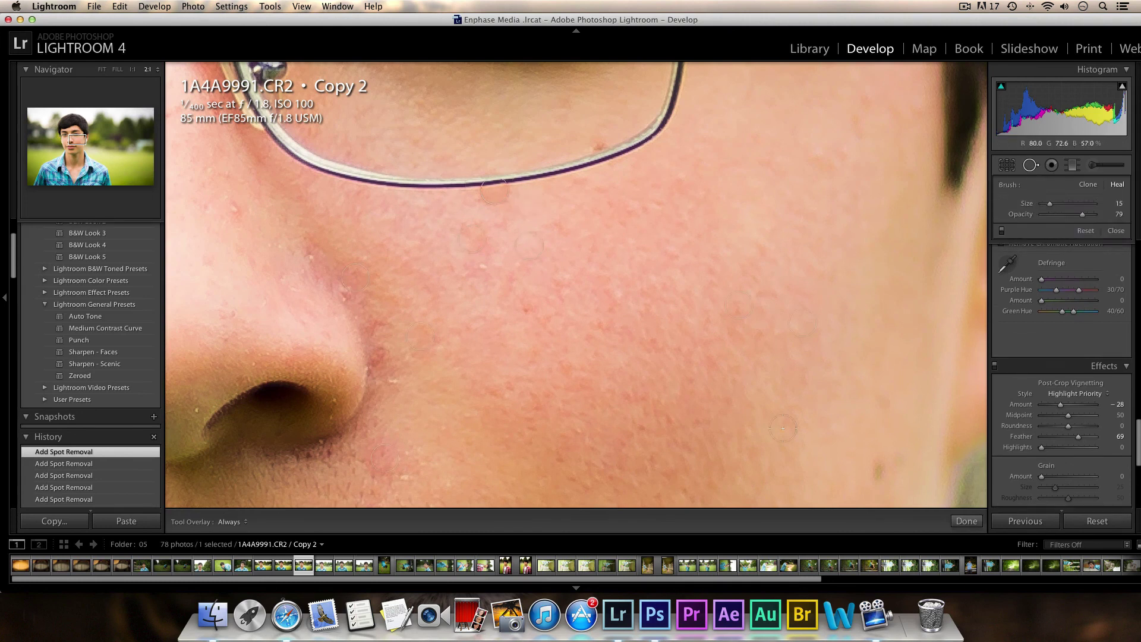
pyautogui.click(967, 521)
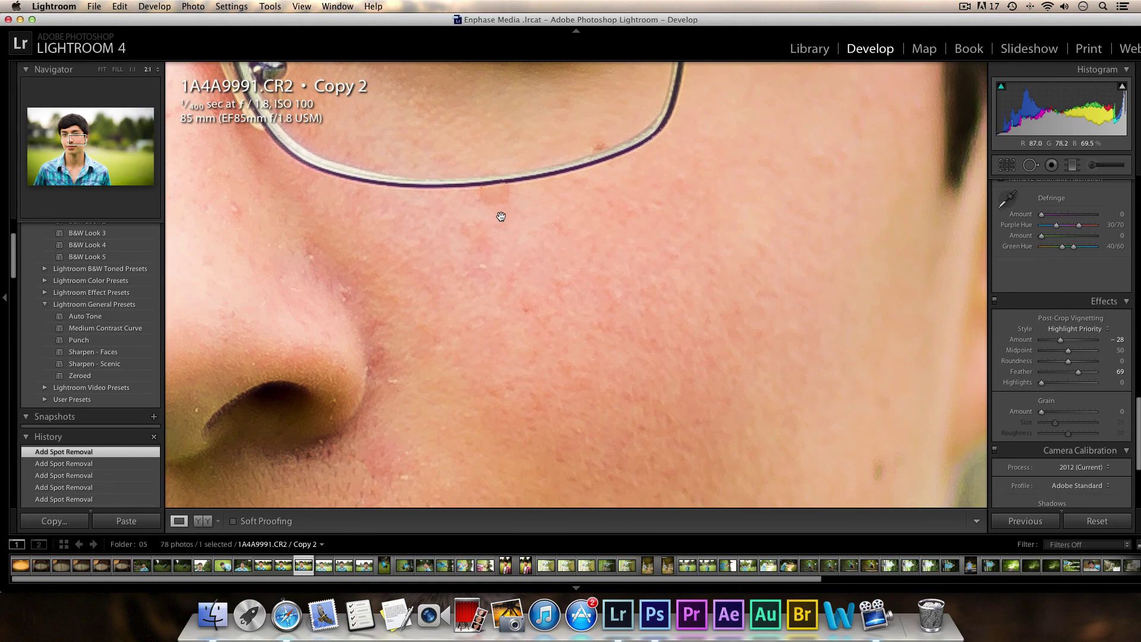
pyautogui.click(557, 311)
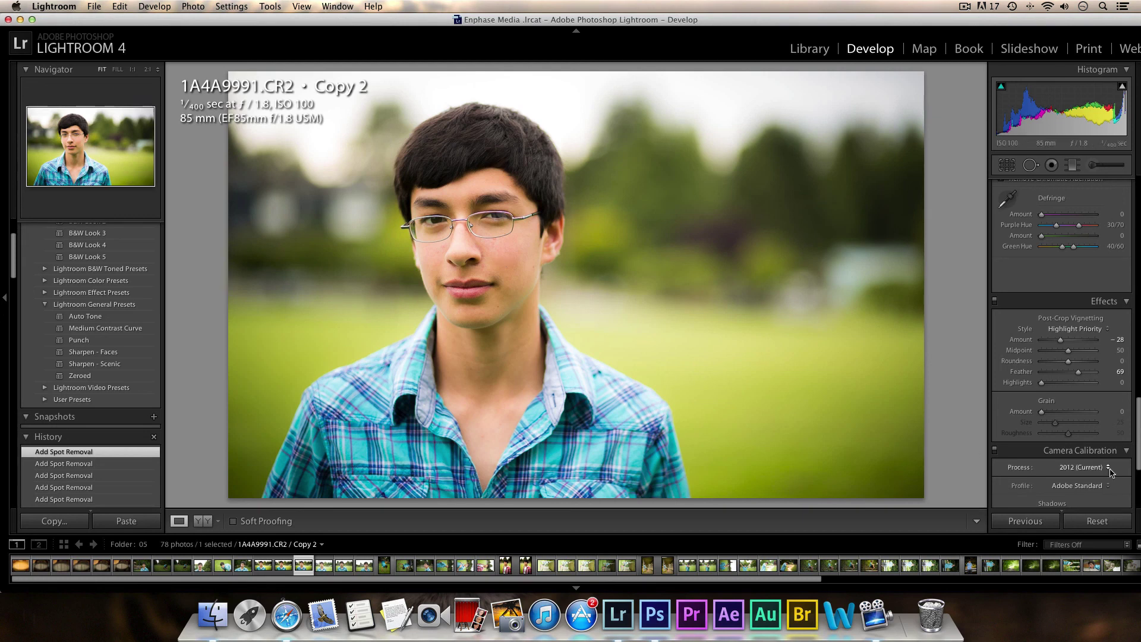
# Reset all edits on Copy 2, then open the 1A4A0079-Edit.tif fence photo from the filmstrip.
pyautogui.click(1114, 521)
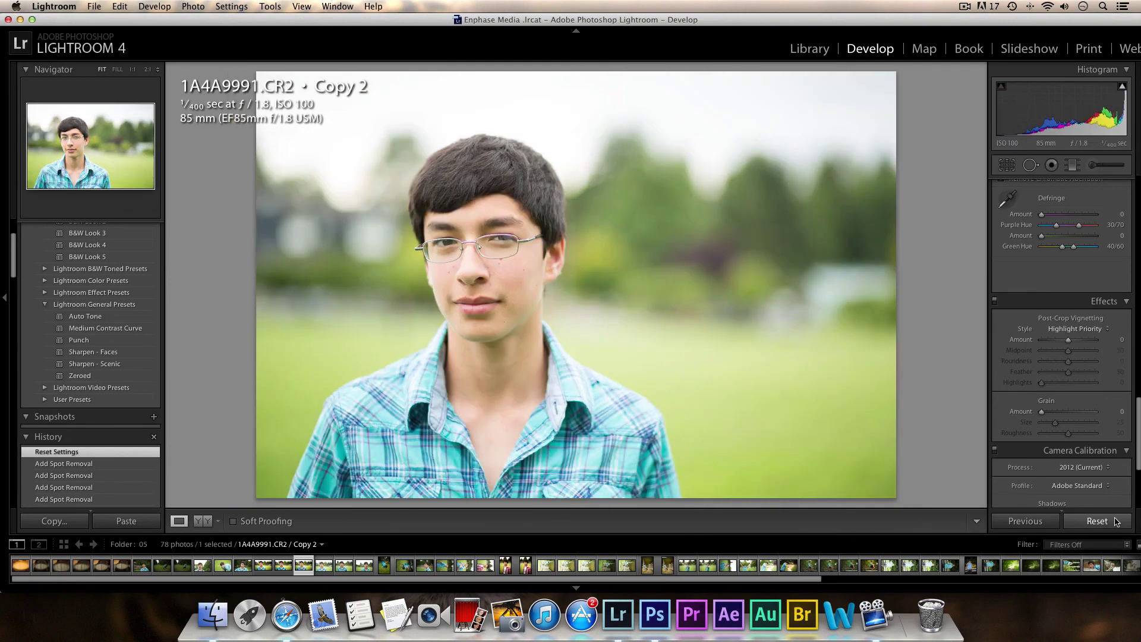
pyautogui.click(263, 565)
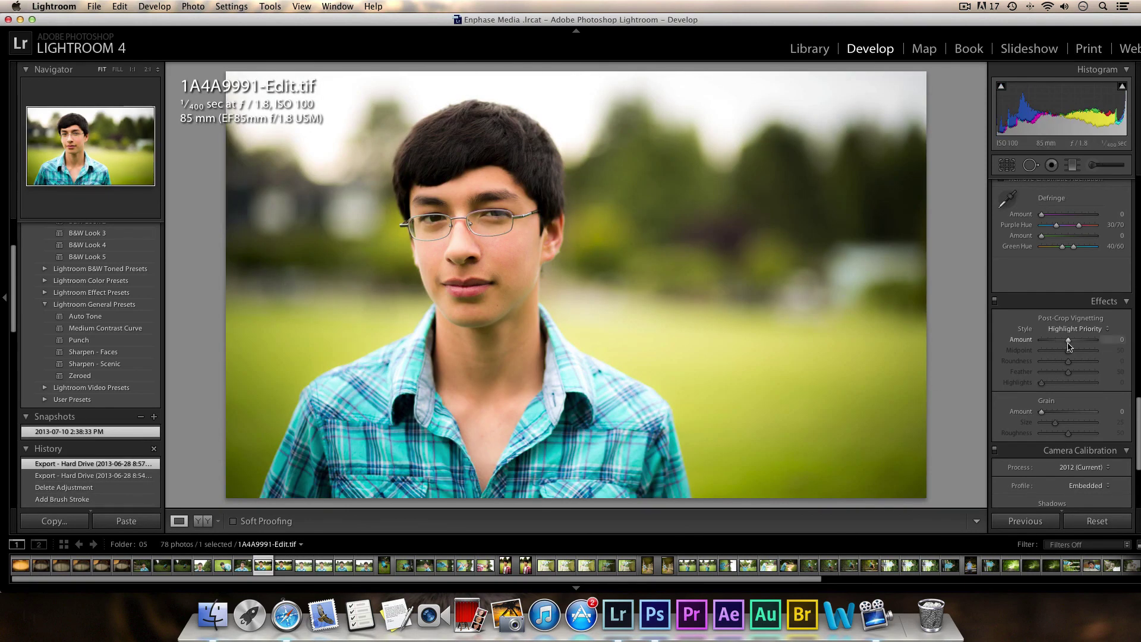
pyautogui.scroll(-3, 1064, 350)
pyautogui.scroll(15, 1068, 348)
pyautogui.scroll(5, 1068, 348)
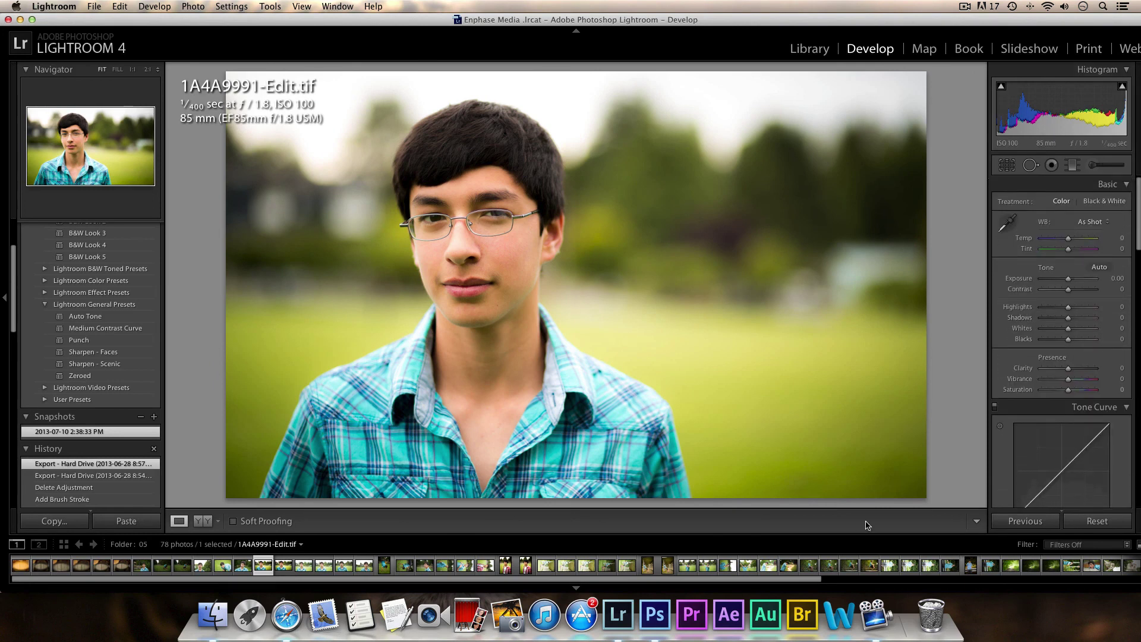
pyautogui.moveTo(798, 582); pyautogui.dragTo(1080, 573)
pyautogui.click(1012, 565)
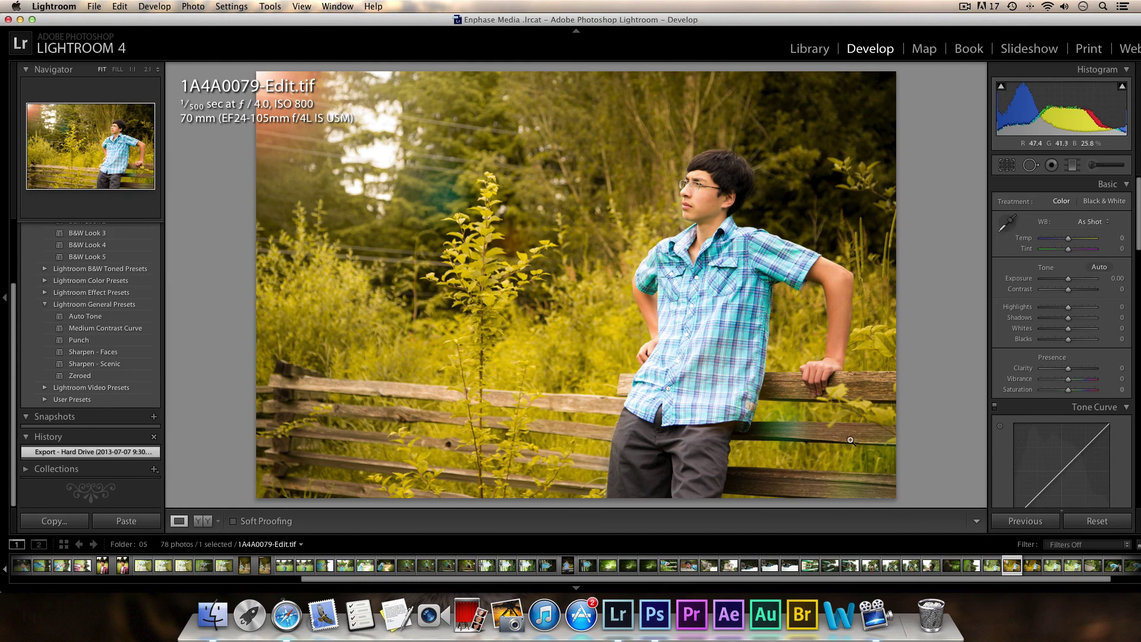
# Return to the retouched close-up portrait 1A4A9991-Edit.tif from the filmstrip.
pyautogui.moveTo(377, 581); pyautogui.dragTo(202, 580)
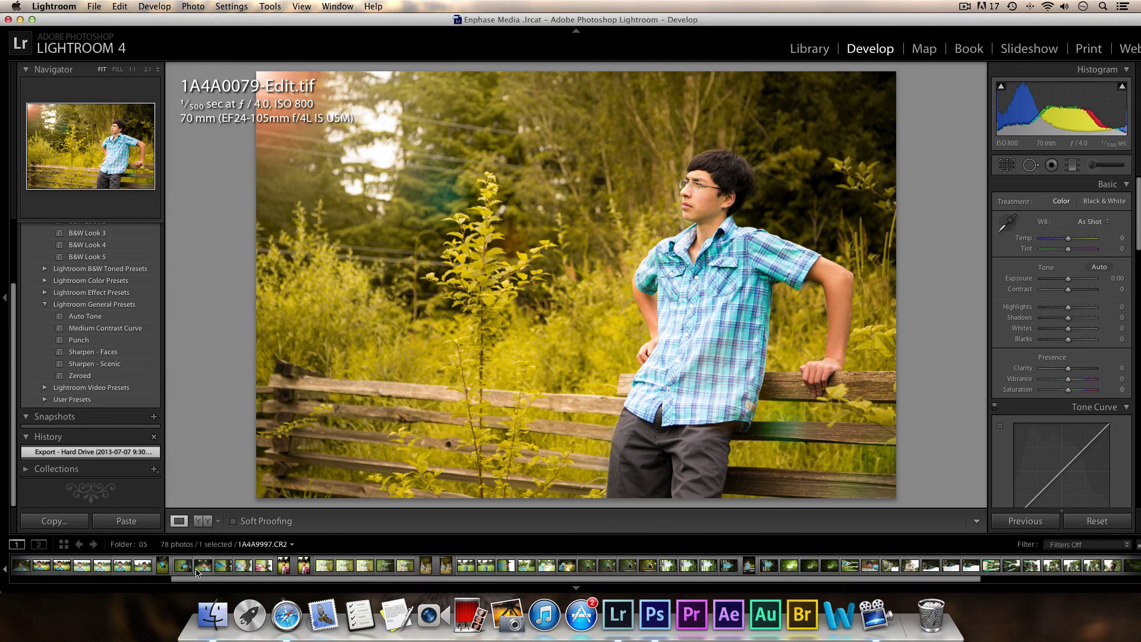
pyautogui.click(38, 569)
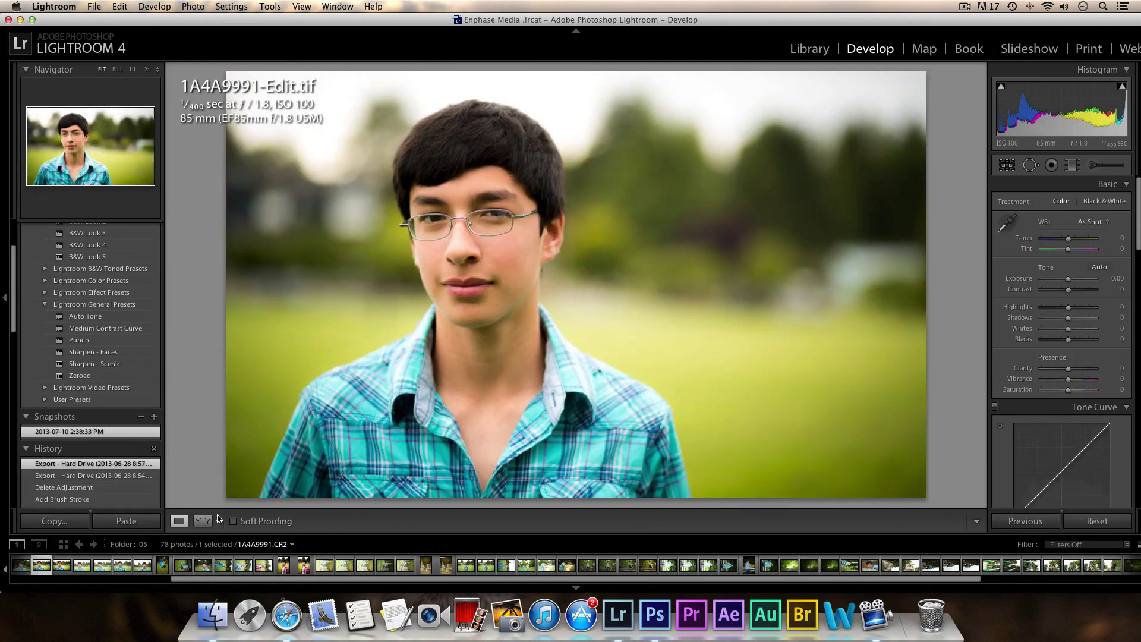